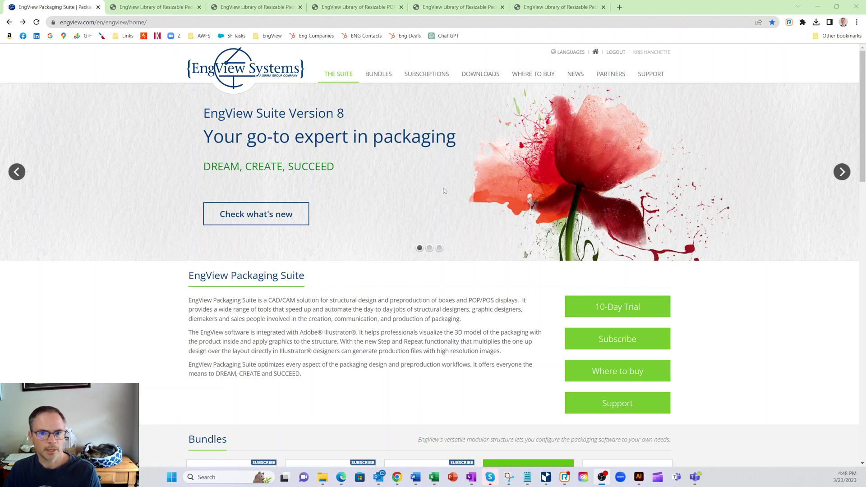
Open the 10-Day Free Trial registration form from the EngView home page.
left_click(611, 308)
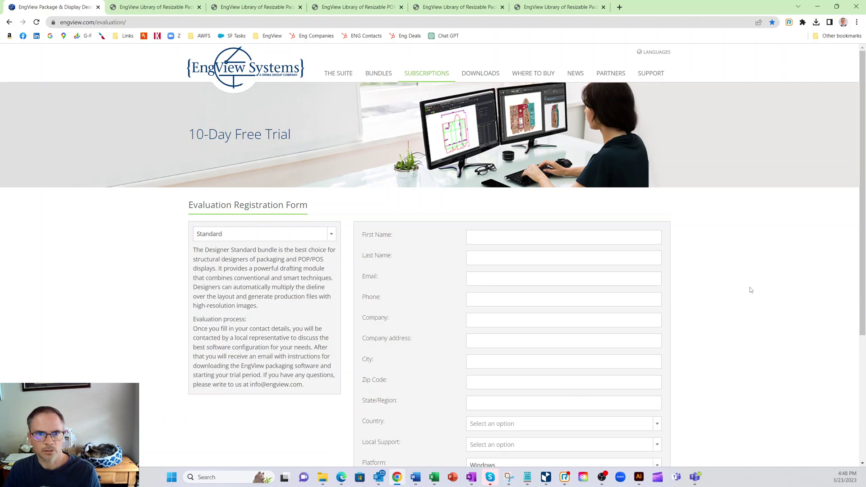
Look through the open library tabs and settle on the EVF24 Pyramids page.
left_click(170, 8)
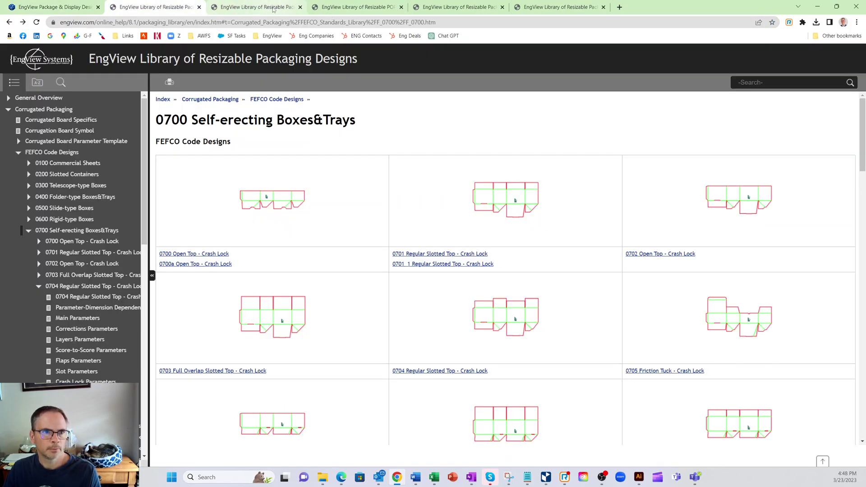
left_click(273, 8)
left_click(348, 8)
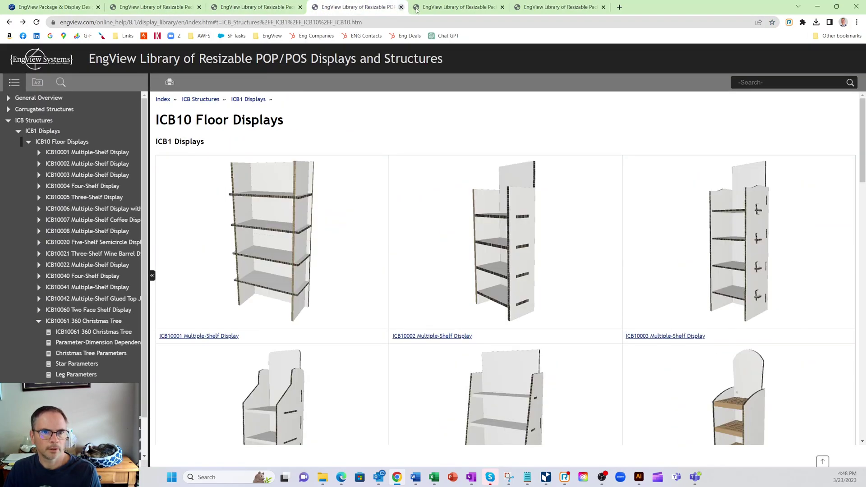
left_click(443, 8)
left_click(543, 10)
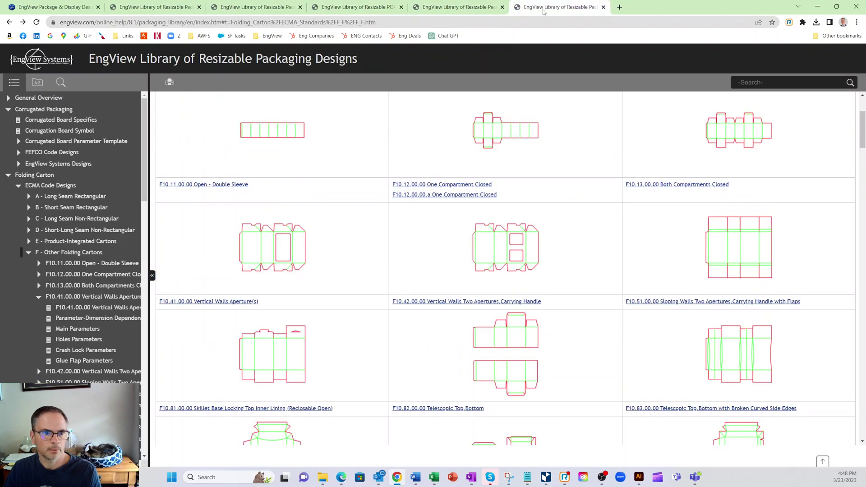
left_click(456, 9)
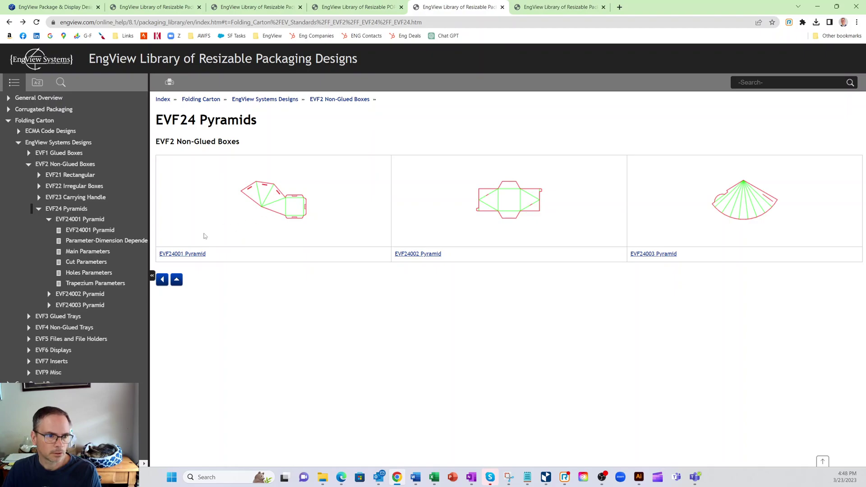
Open the EVF24001 Pyramid in the desktop designer and orbit its 3D model.
left_click(190, 254)
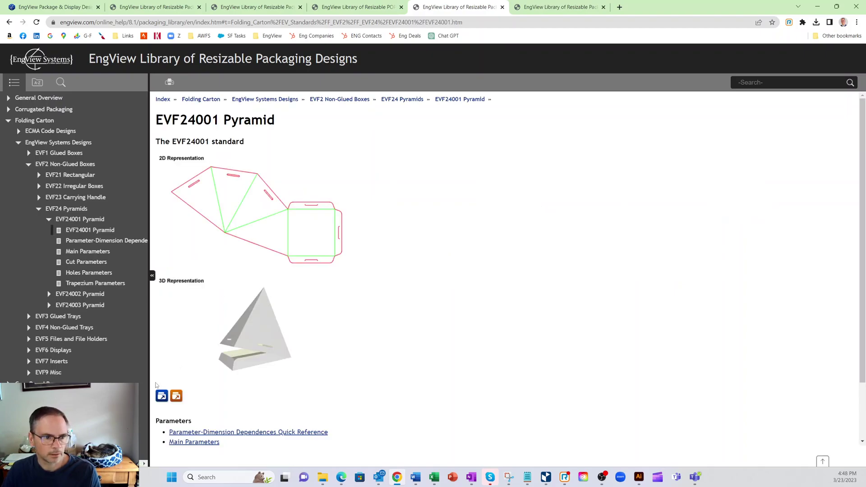
left_click(161, 395)
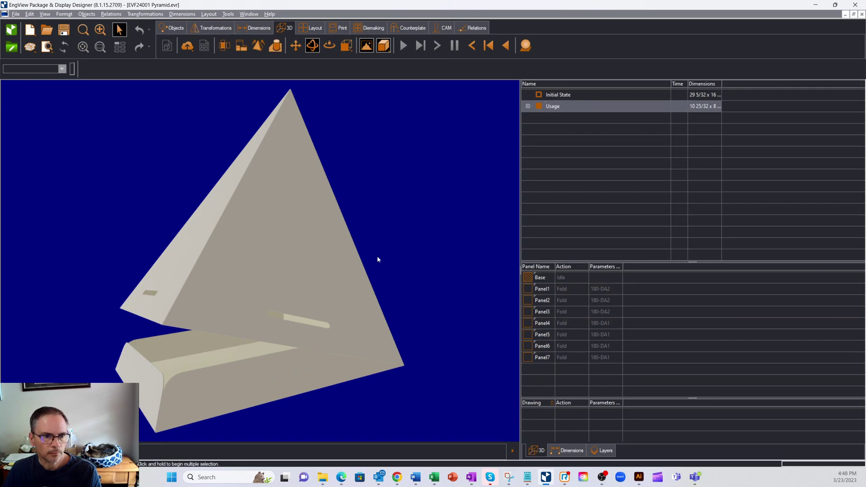
left_click_drag(378, 259, 331, 262)
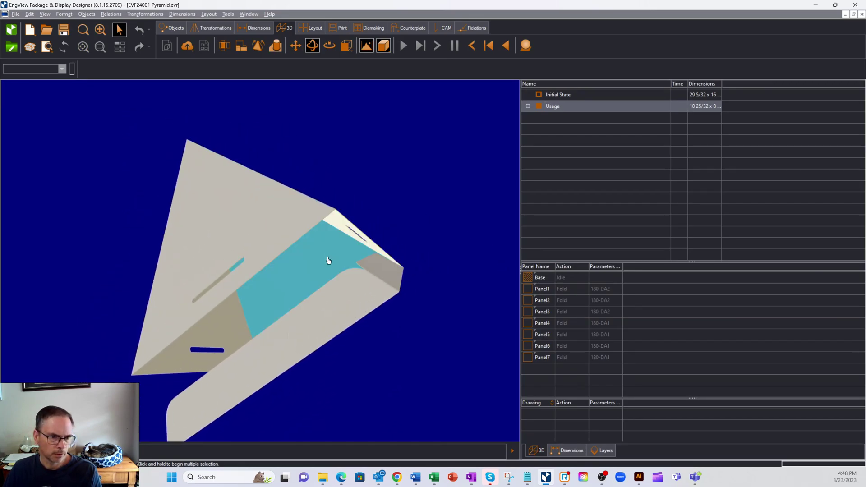
On the flat layout, set Box Length A to 6 and Height H to 12.
key("Escape")
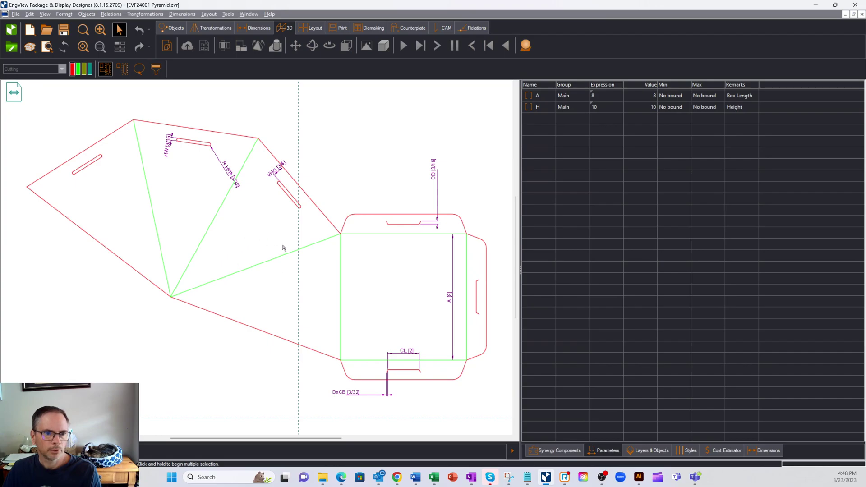
left_click(544, 98)
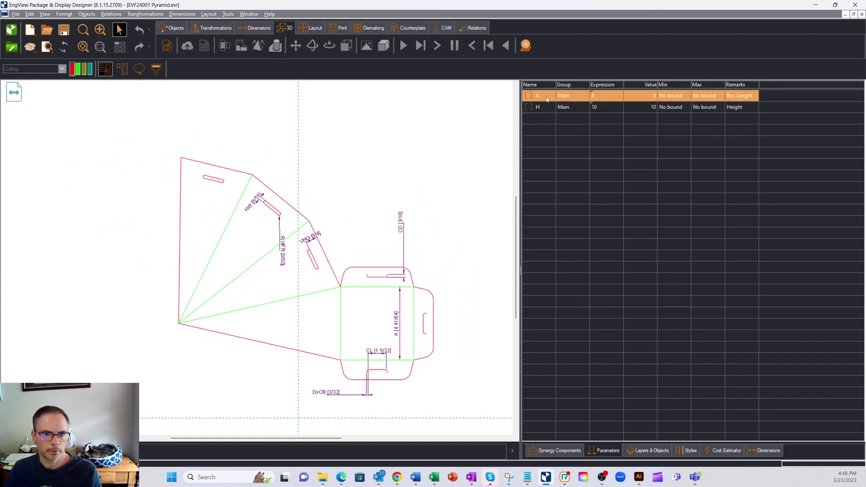
left_click(545, 106)
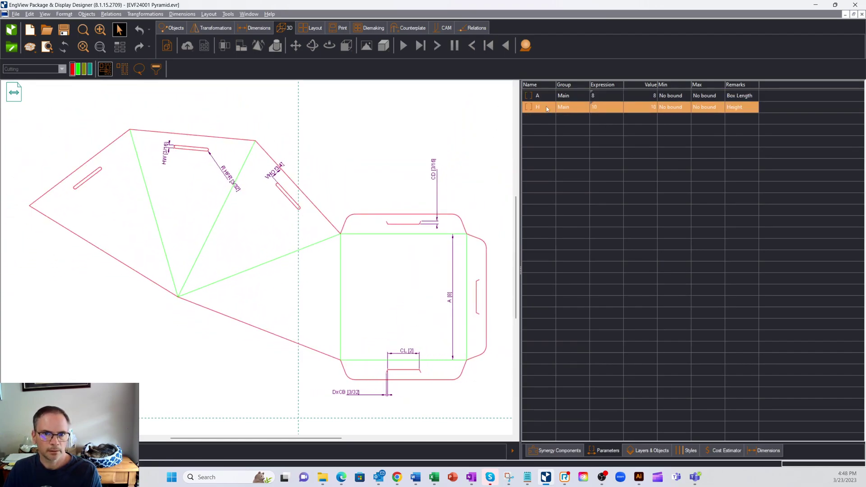
double_click(609, 95)
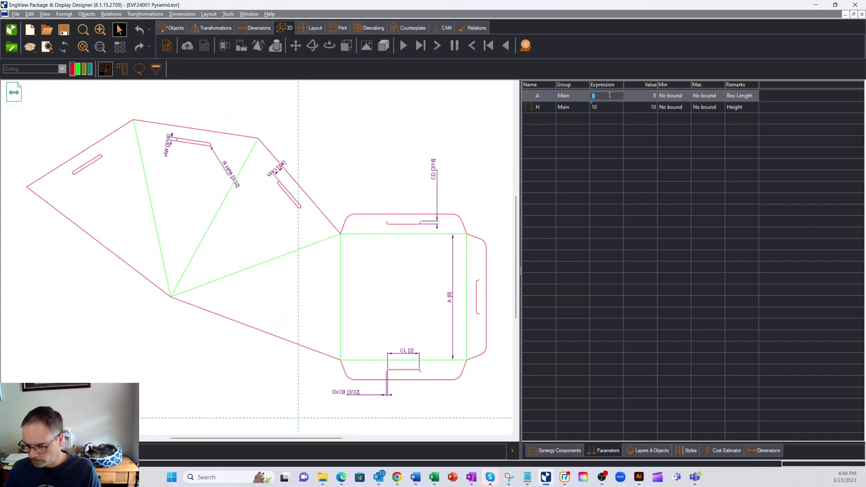
type("6")
key("Return")
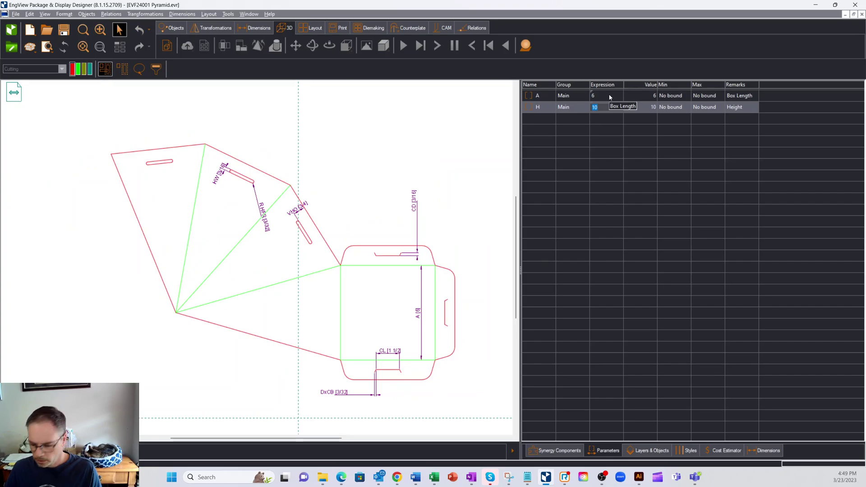
type("12")
key("Return")
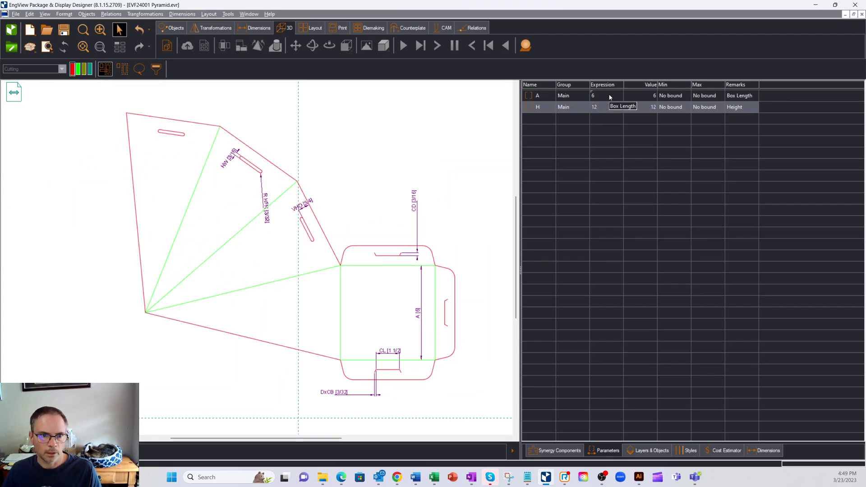
Unfold and refold the resized pyramid in 3D, then return to the browser library.
left_click(284, 28)
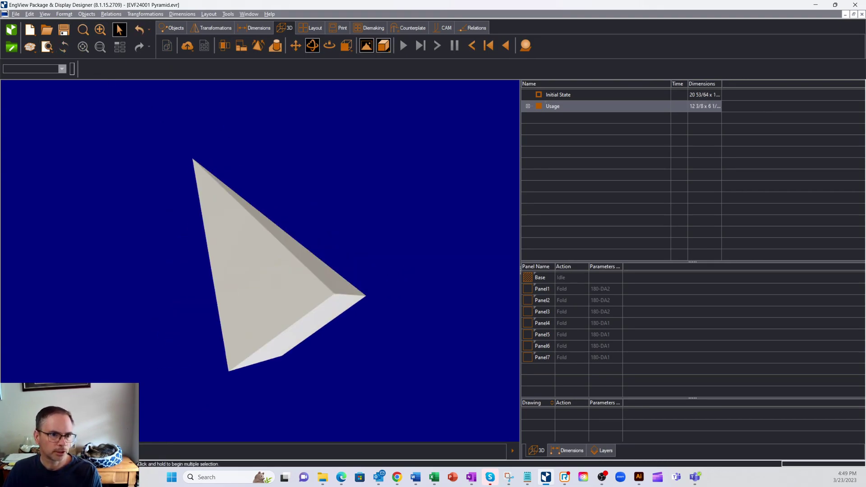
left_click_drag(431, 244, 465, 257)
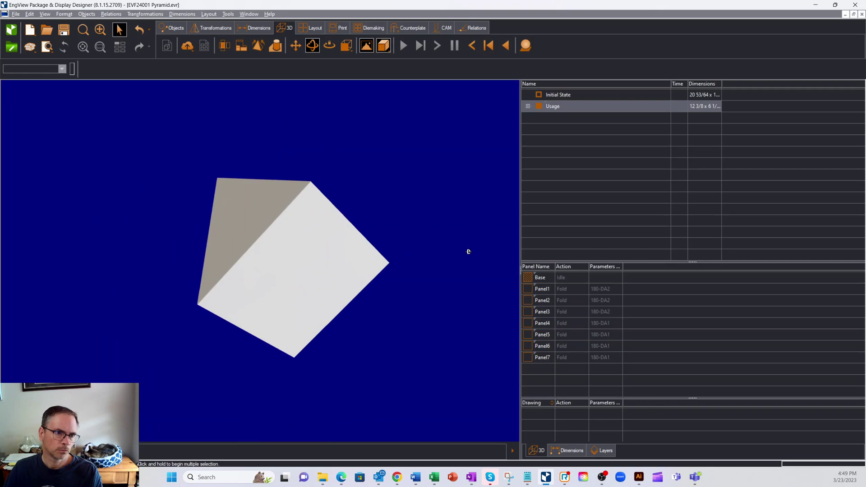
left_click(506, 45)
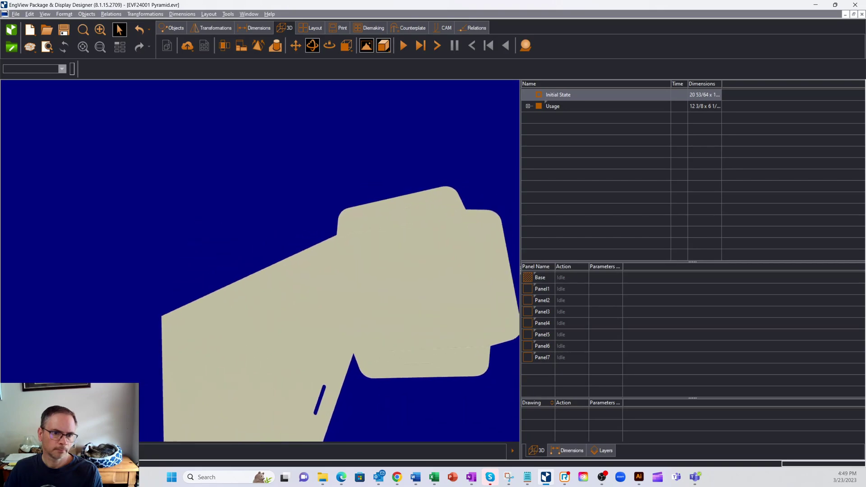
left_click_drag(373, 203, 411, 90)
left_click(403, 46)
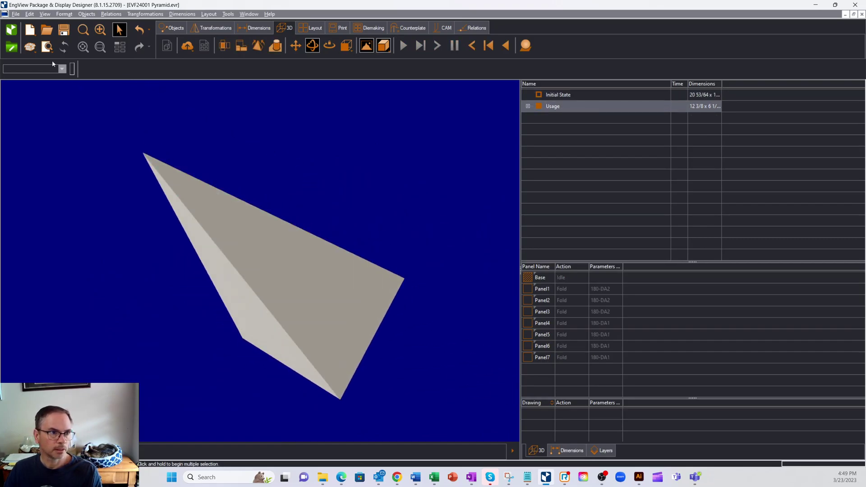
left_click(30, 47)
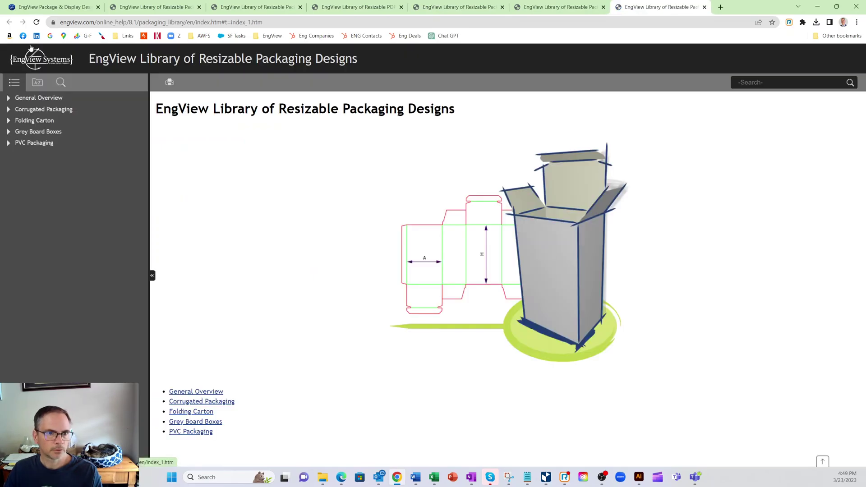
Switch to the 0700 Self-erecting Boxes & Trays library tab.
left_click(140, 8)
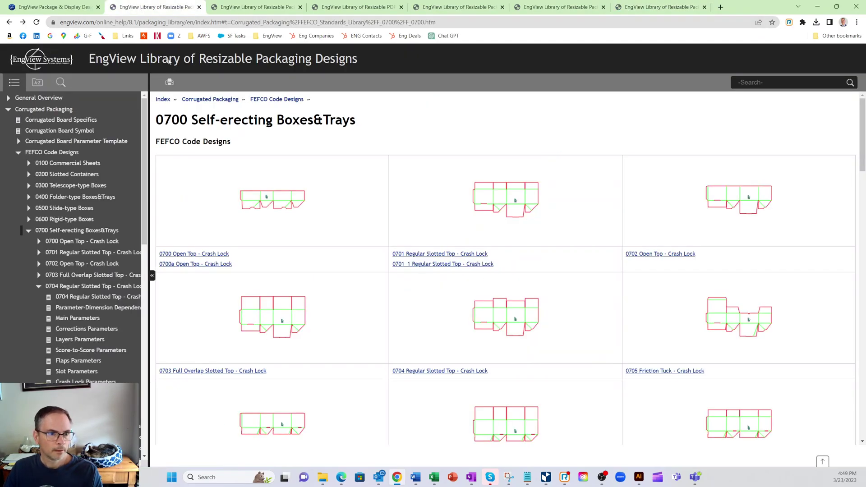
scroll(322, 245, "down", 2)
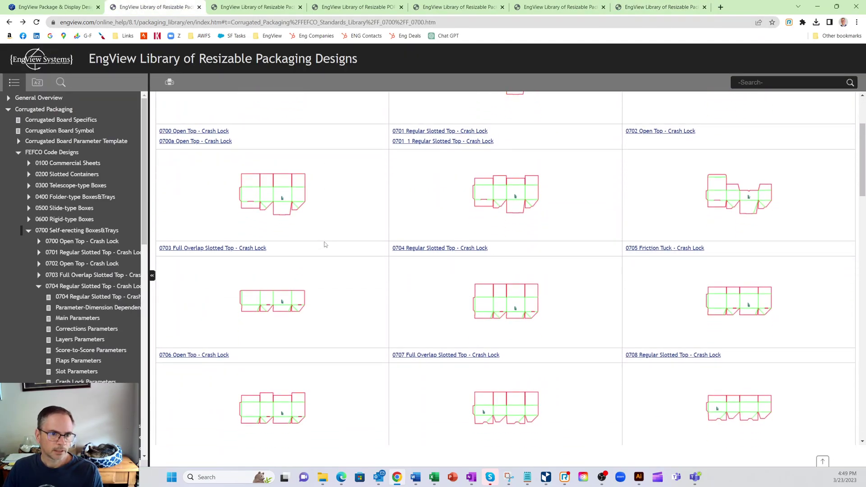
scroll(322, 245, "down", 3)
scroll(325, 249, "down", 1)
scroll(323, 257, "down", 2)
scroll(323, 257, "down", 2)
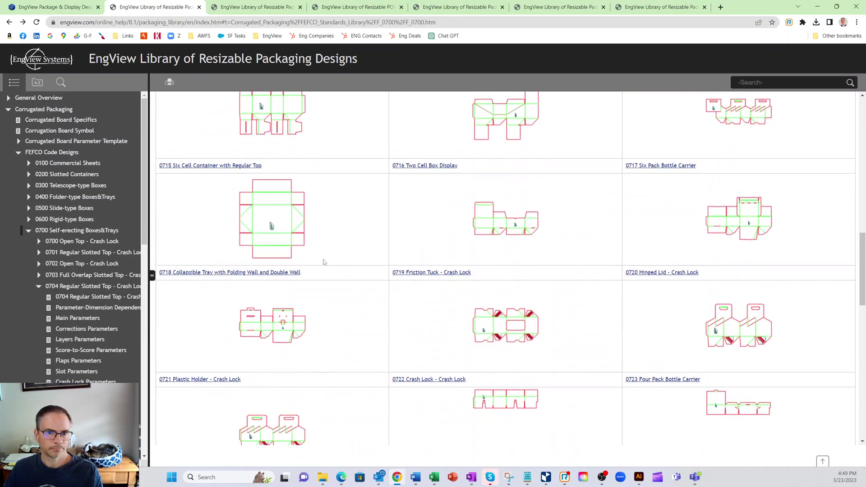
scroll(324, 259, "down", 2)
scroll(324, 263, "down", 1)
scroll(324, 266, "down", 1)
scroll(324, 268, "up", 3)
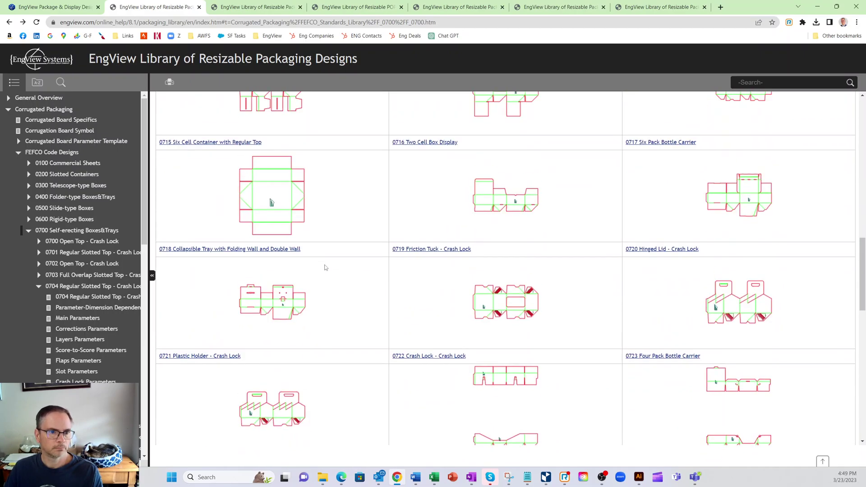
scroll(324, 267, "up", 3)
scroll(324, 268, "up", 2)
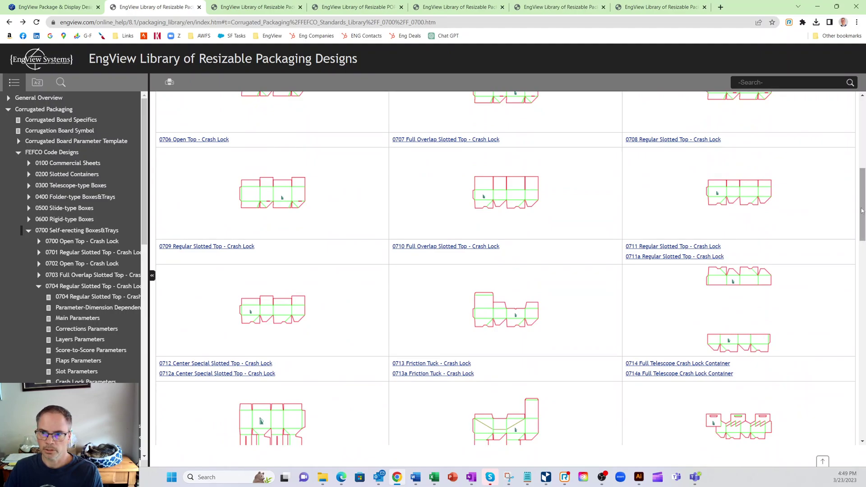
mouse_move(863, 212)
left_mouse_down()
mouse_move(862, 402)
mouse_move(862, 162)
left_mouse_up()
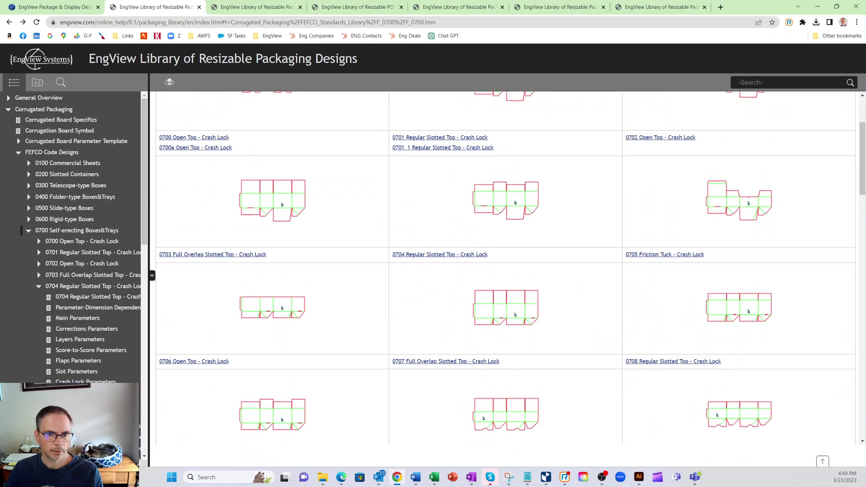
Open the 0704 Regular Slotted Top - Crash Lock box in the designer and orbit it.
left_click(503, 202)
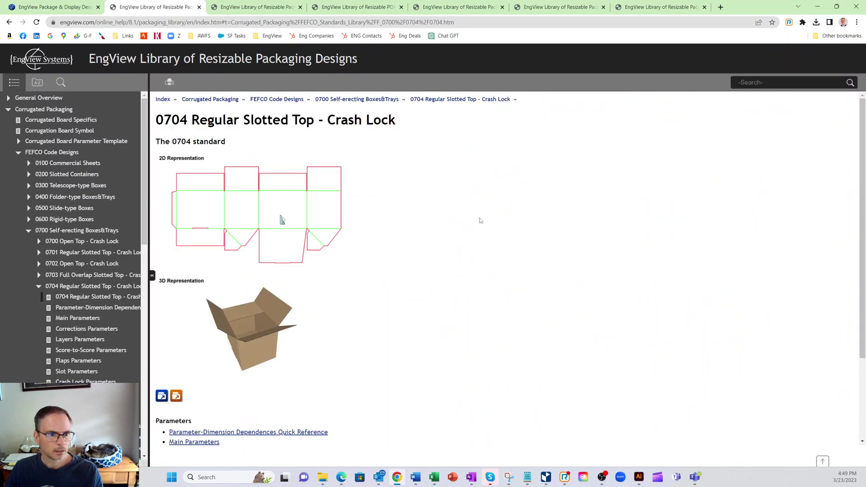
left_click(162, 397)
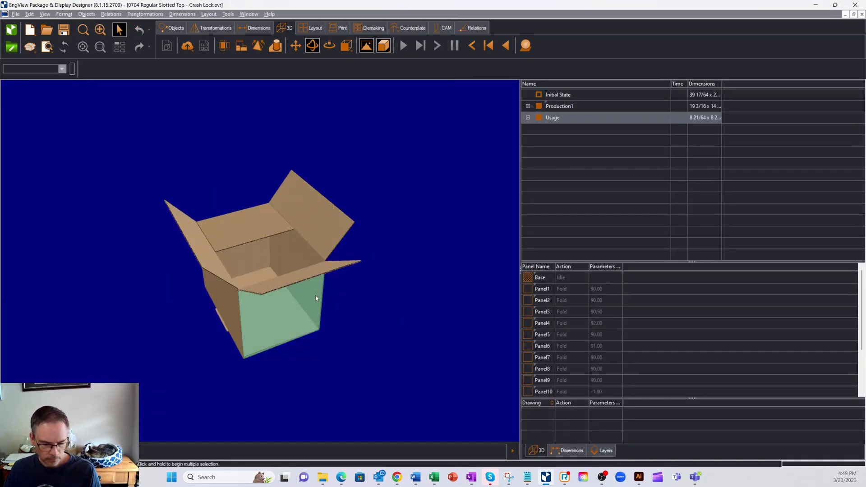
mouse_move(287, 295)
left_mouse_down()
mouse_move(264, 274)
mouse_move(336, 325)
left_mouse_up()
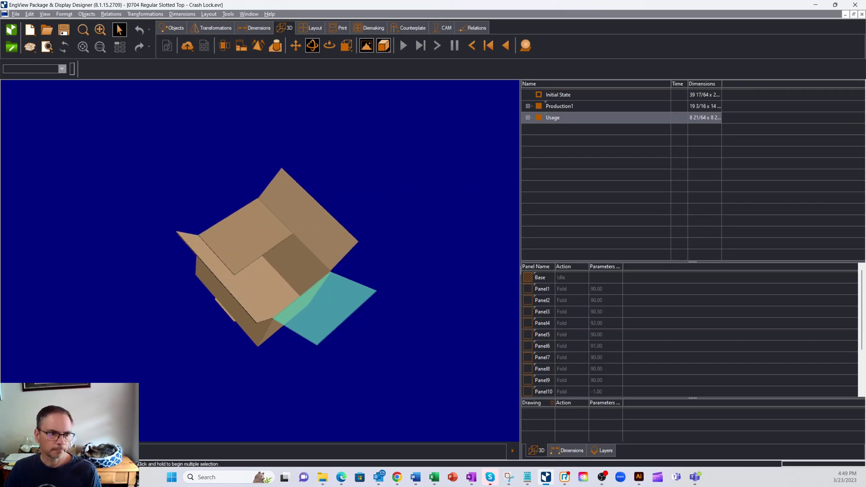
On the flat layout, set width W to 6 and length L to 12.
key("Escape")
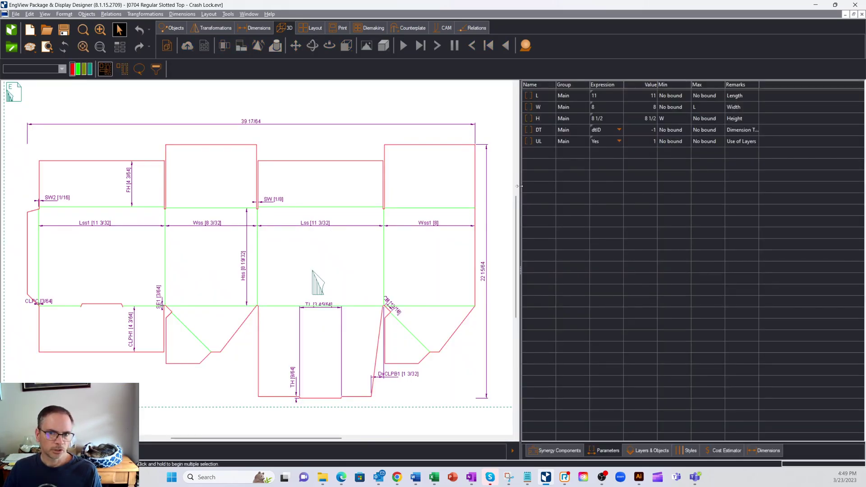
double_click(620, 106)
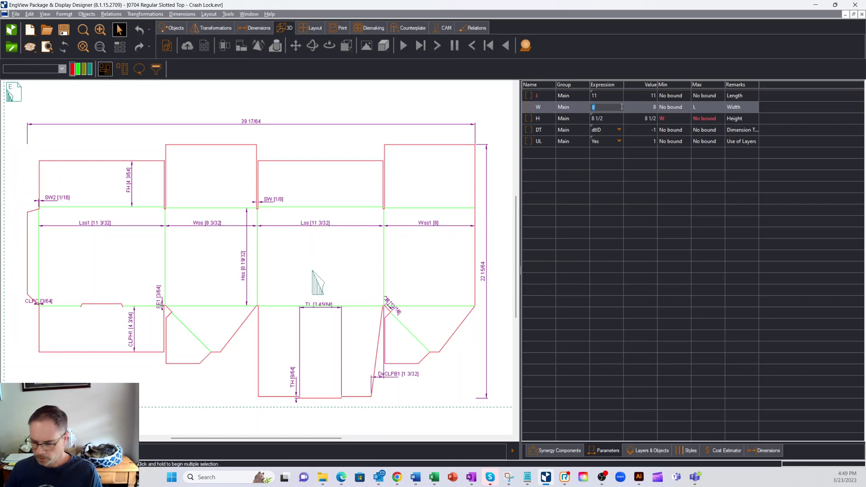
type("6")
key("Return")
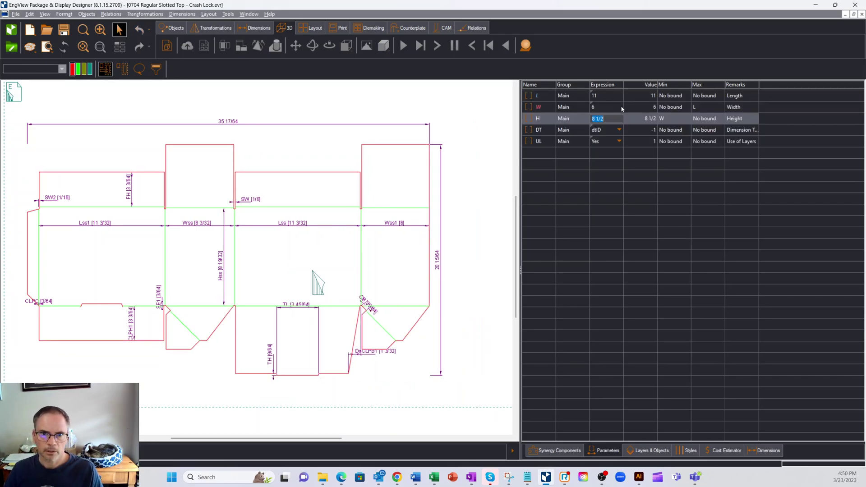
double_click(608, 95)
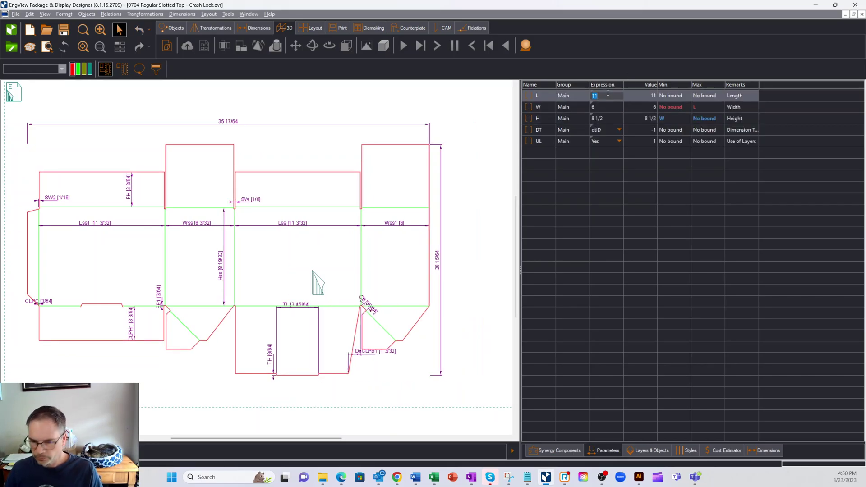
type("12")
key("Return")
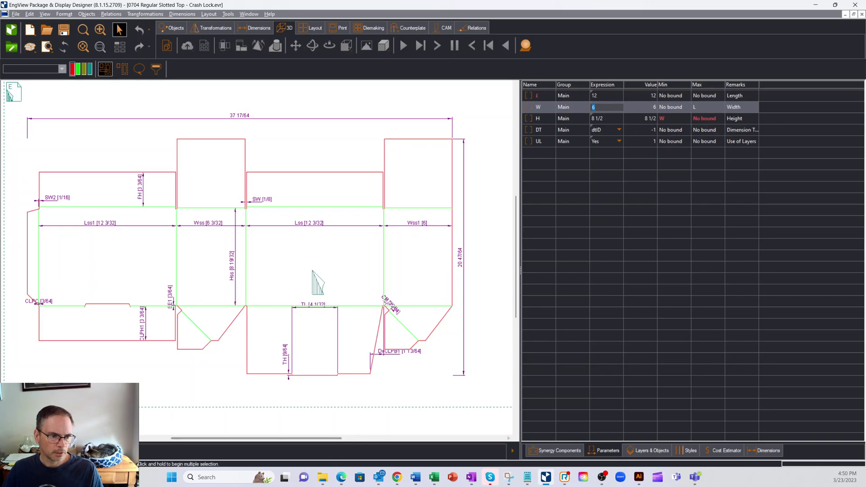
Change the crash-lock box material to BC Flute Brown in Drawing Properties.
right_click(110, 381)
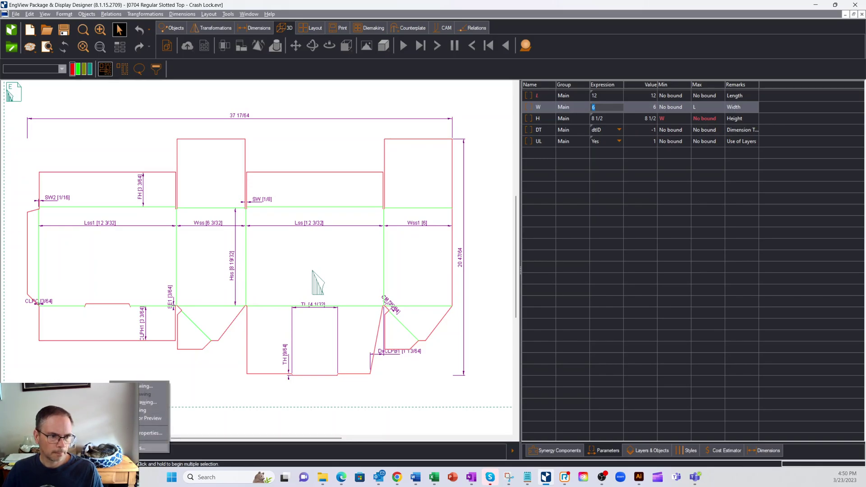
key("Escape")
double_click(294, 290)
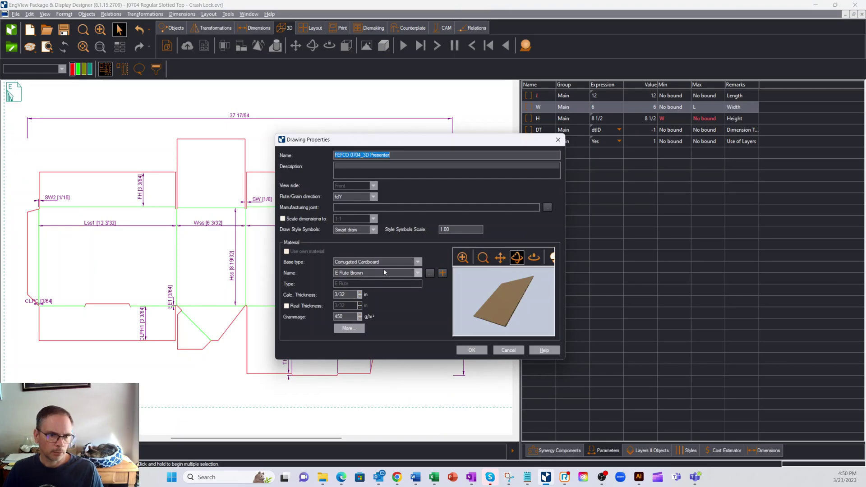
left_click(417, 273)
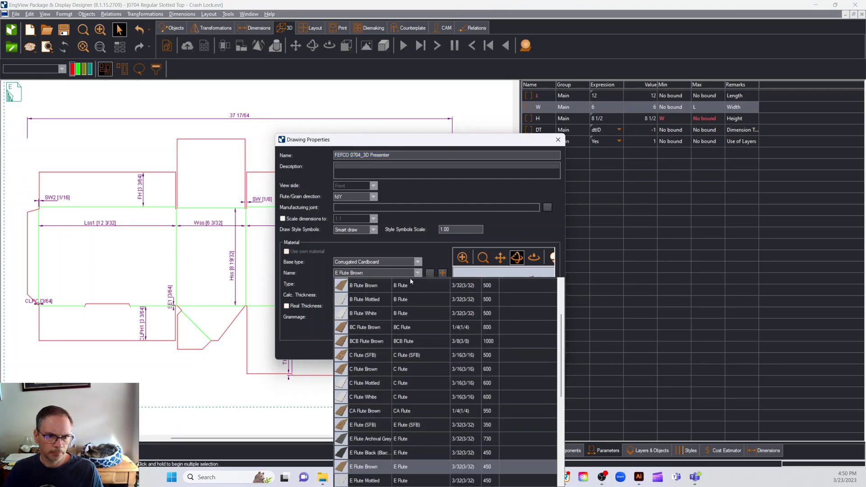
left_click(410, 327)
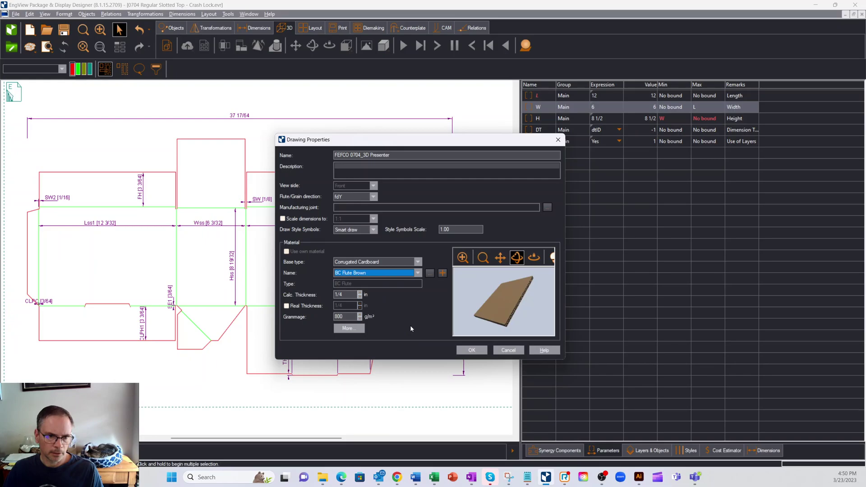
left_click(472, 349)
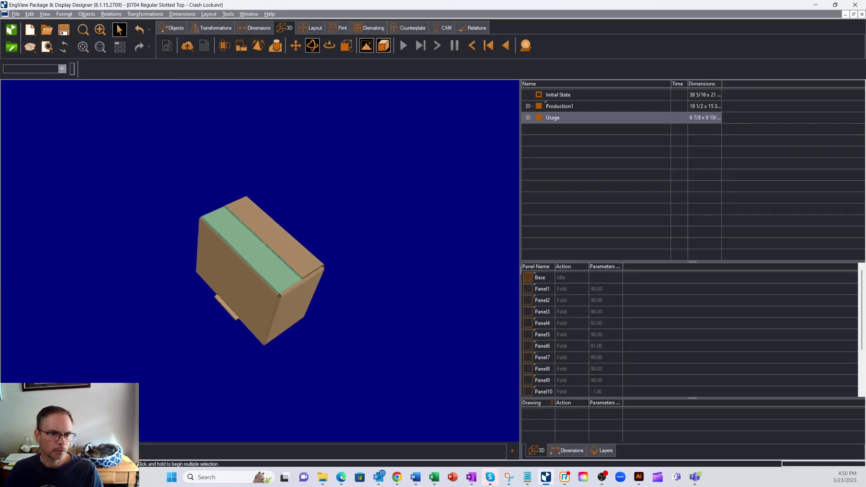
Orbit the folded crash-lock box and play the animation to unfold it flat.
mouse_move(246, 218)
left_mouse_down()
mouse_move(246, 241)
mouse_move(329, 246)
left_mouse_up()
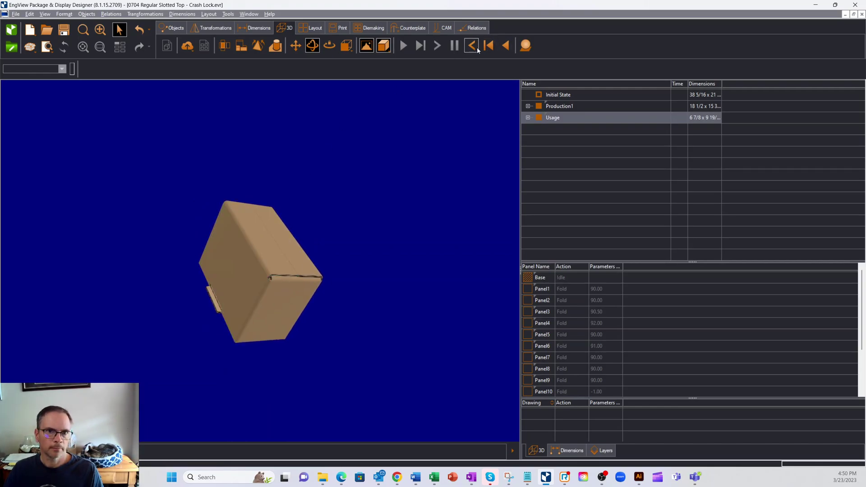
left_click(509, 50)
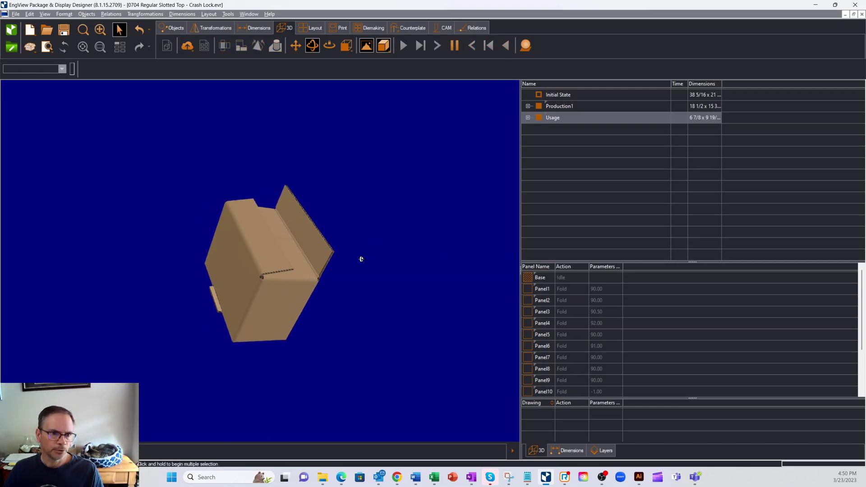
mouse_move(343, 256)
left_mouse_down()
mouse_move(330, 264)
mouse_move(330, 284)
mouse_move(342, 294)
left_mouse_up()
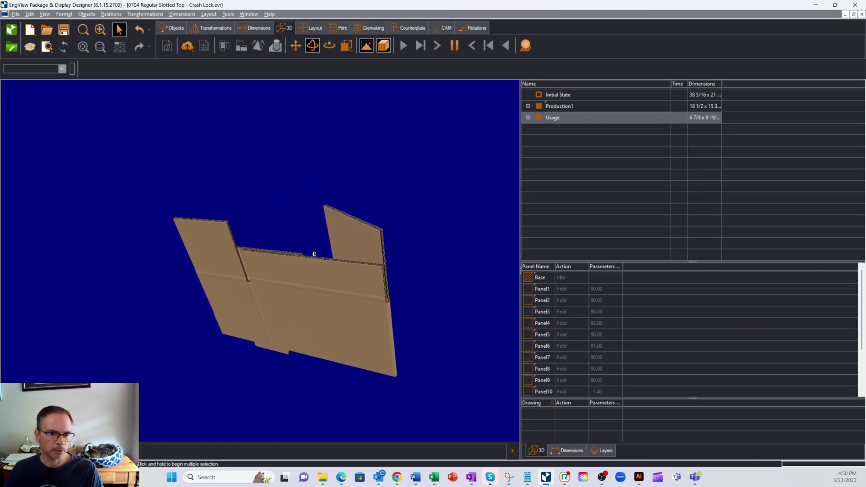
left_click_drag(315, 223, 237, 219)
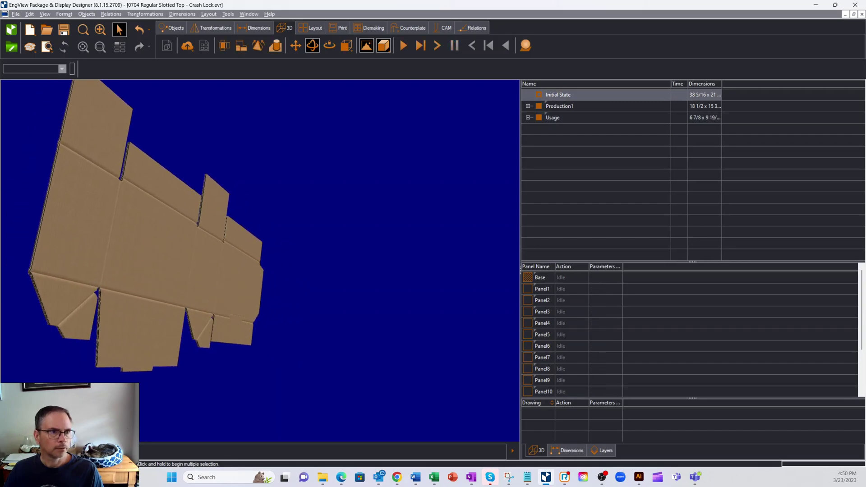
Open the F10.41.00.00 Vertical Walls Aperture(s) carton from the F10 library in the designer.
key("alt+Tab")
left_click(41, 56)
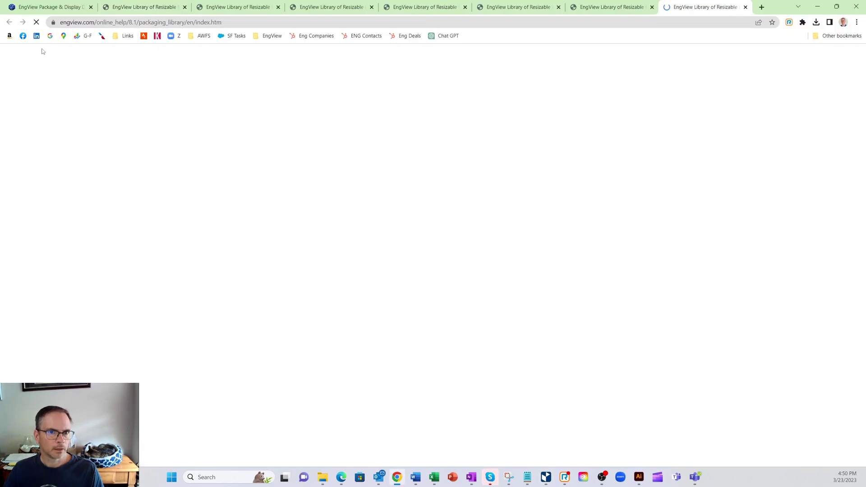
left_click(527, 8)
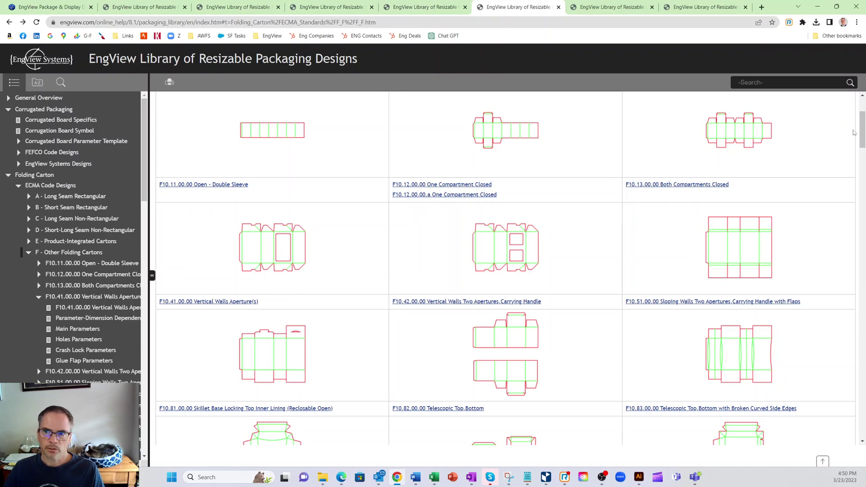
mouse_move(862, 133)
left_mouse_down()
mouse_move(862, 264)
mouse_move(862, 145)
left_mouse_up()
scroll(260, 305, "up", 4)
scroll(260, 306, "down", 2)
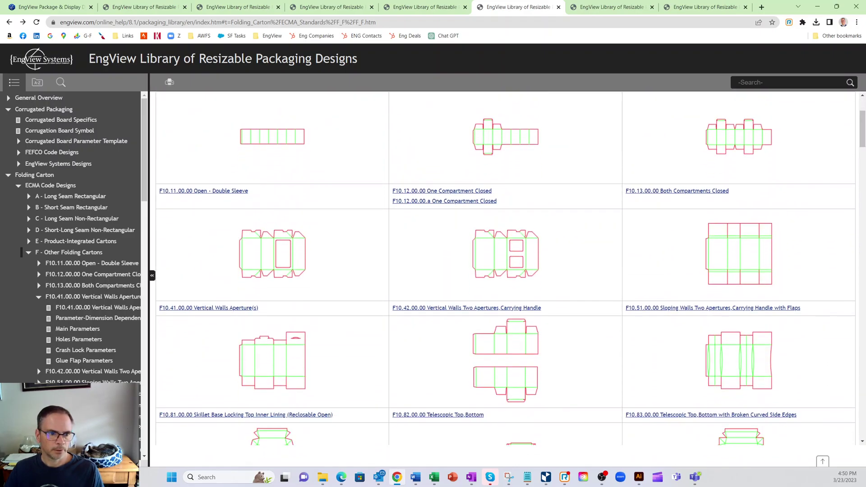
left_click(258, 306)
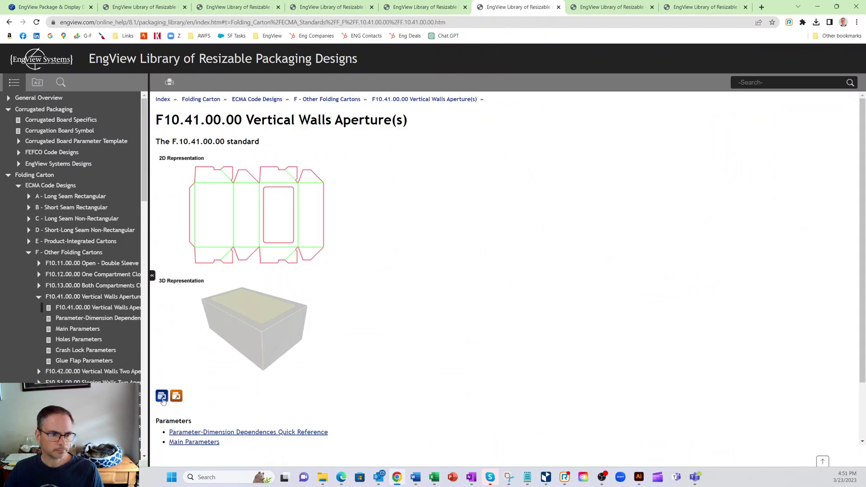
left_click(162, 401)
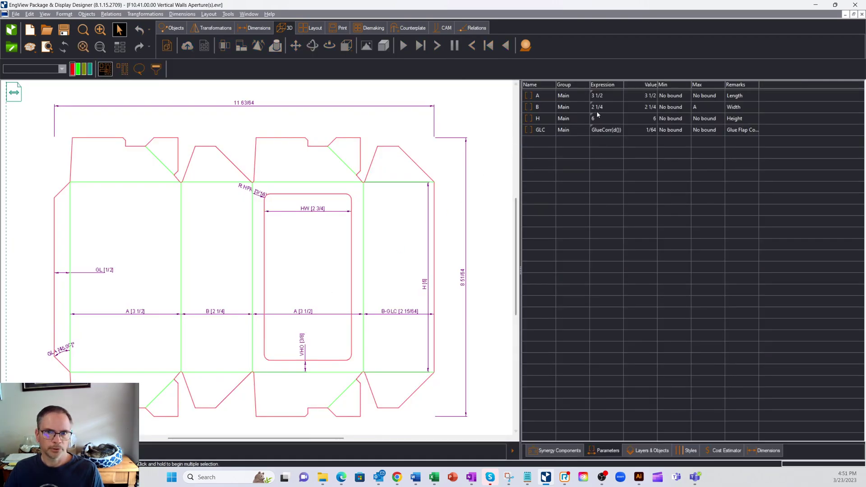
Set the carton's height H to 10 on the flat layout and zoom to fit.
left_click(602, 121)
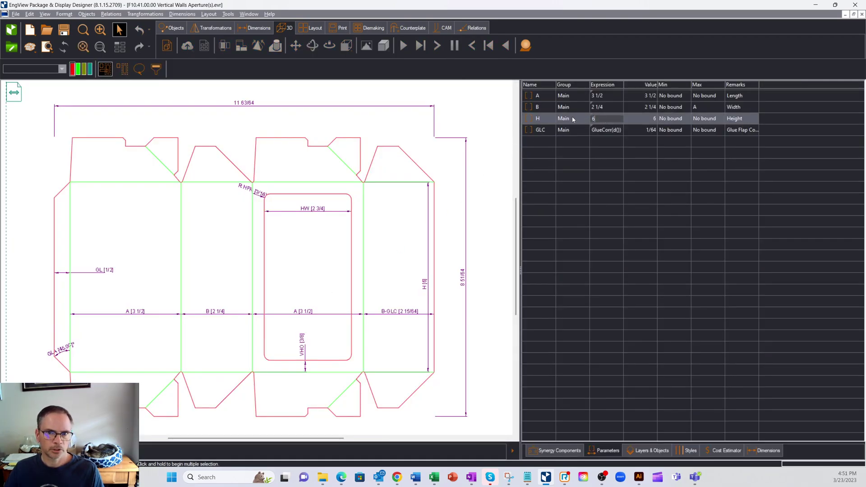
key("Return")
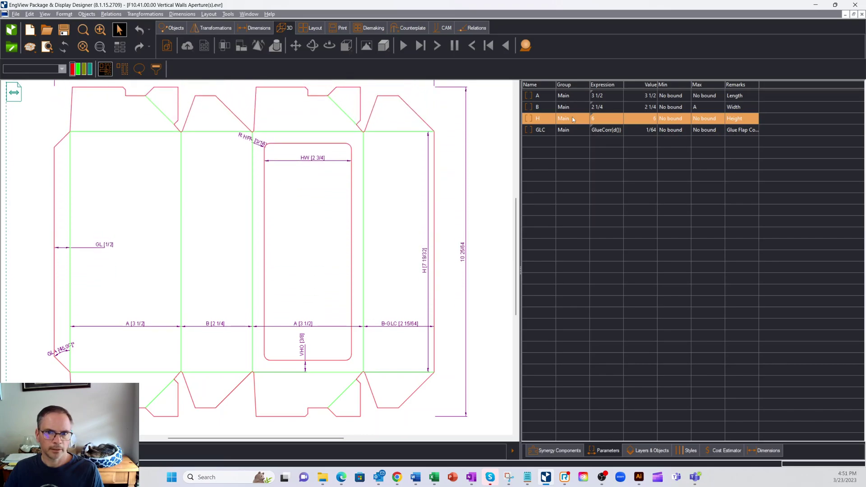
left_click(607, 119)
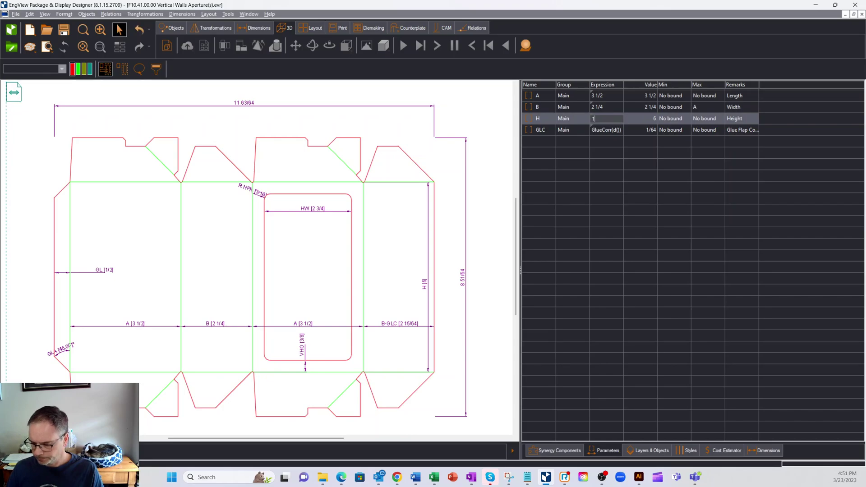
type("10")
key("Return")
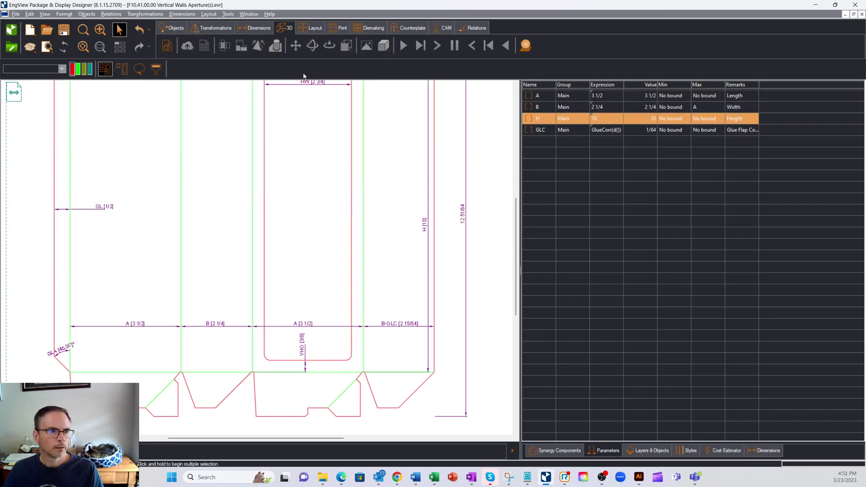
left_click(99, 31)
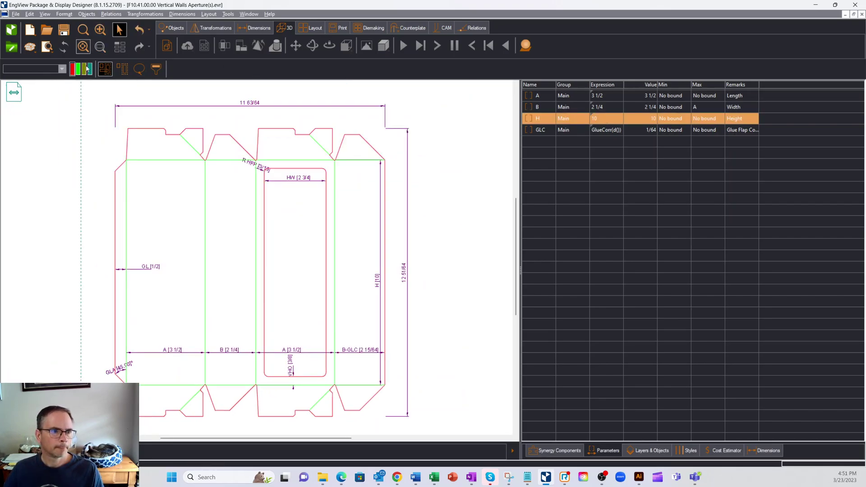
Rebuild the tray at 5 3/4 x 10, inspect it in 3D, then return to the library site.
left_click(284, 28)
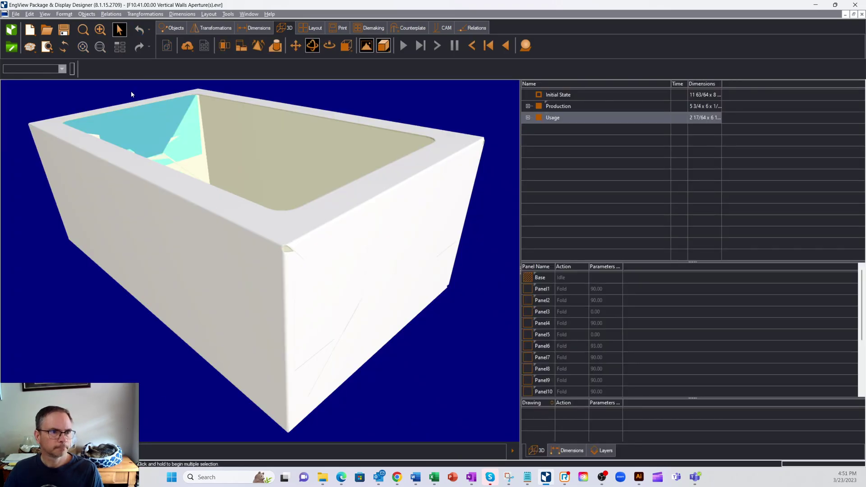
scroll(285, 247, "down", 2)
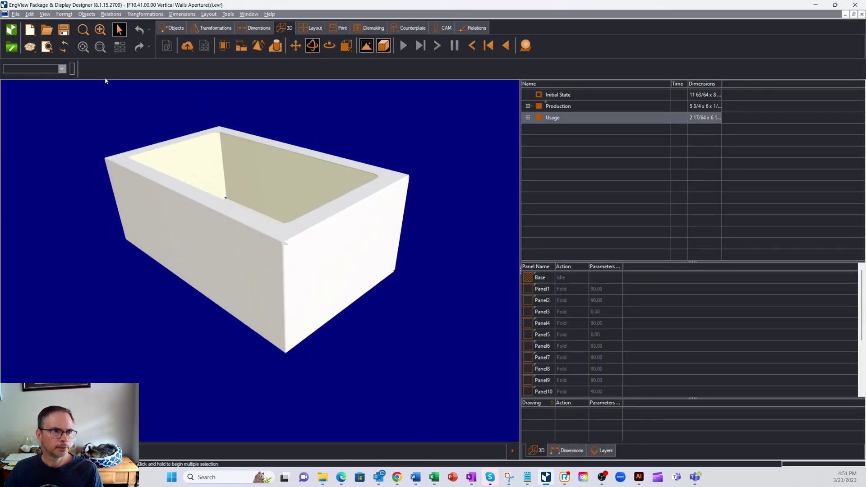
left_click(64, 46)
scroll(233, 210, "up", 3)
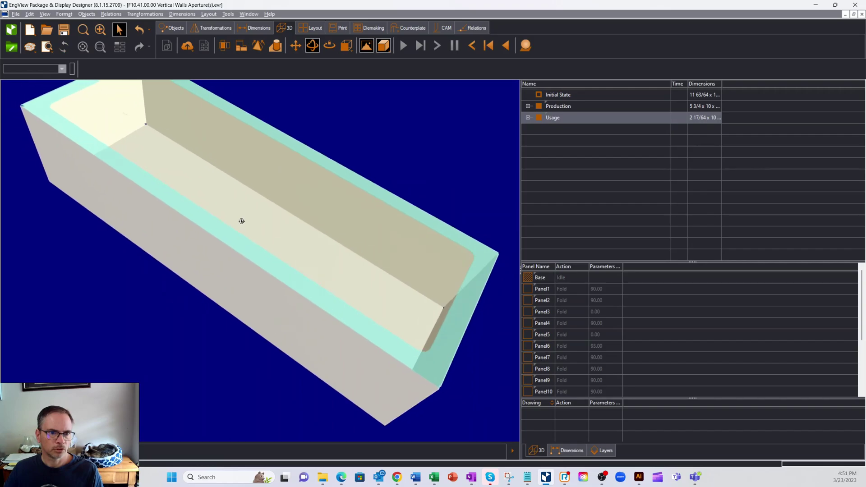
left_click(238, 216)
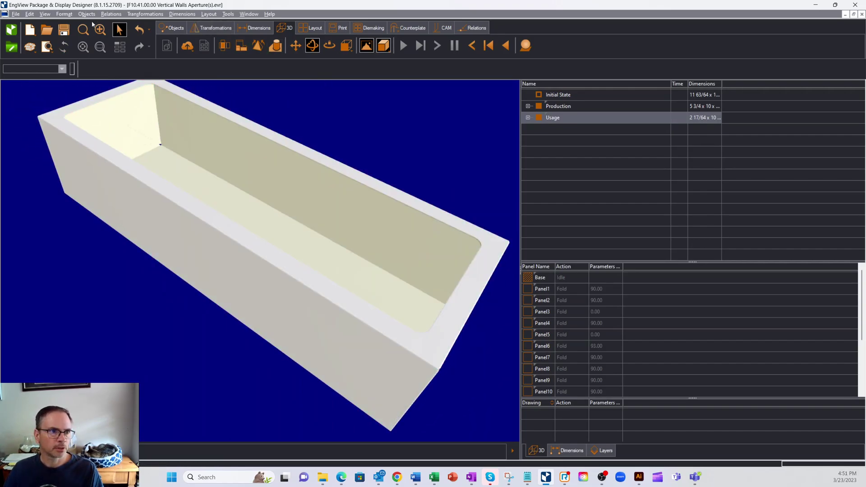
left_click(33, 49)
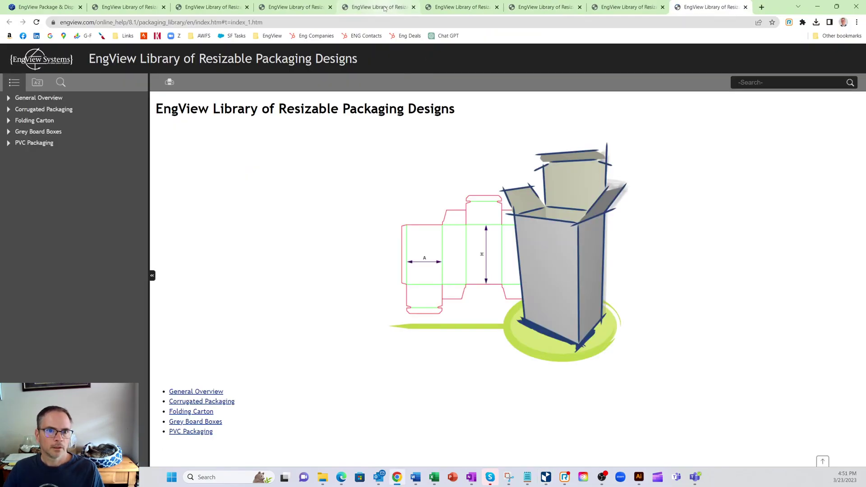
Cycle through the browser tabs to reach the ICB10 Floor Displays page.
left_click(406, 8)
left_click(464, 13)
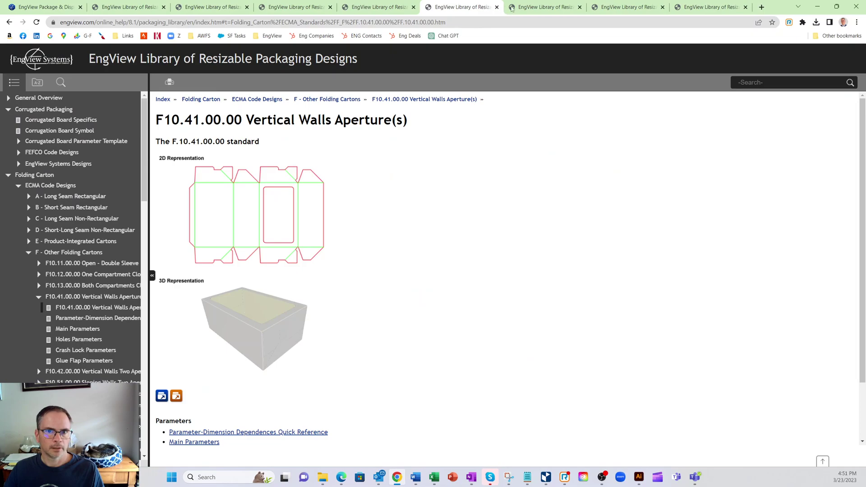
left_click(541, 6)
left_click(296, 7)
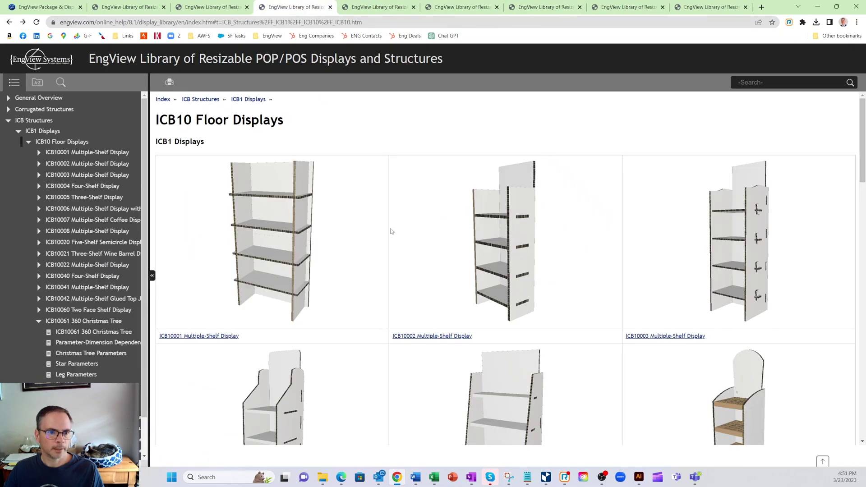
scroll(399, 240, "down", 2)
scroll(403, 242, "down", 2)
scroll(403, 242, "down", 2)
scroll(404, 242, "down", 1)
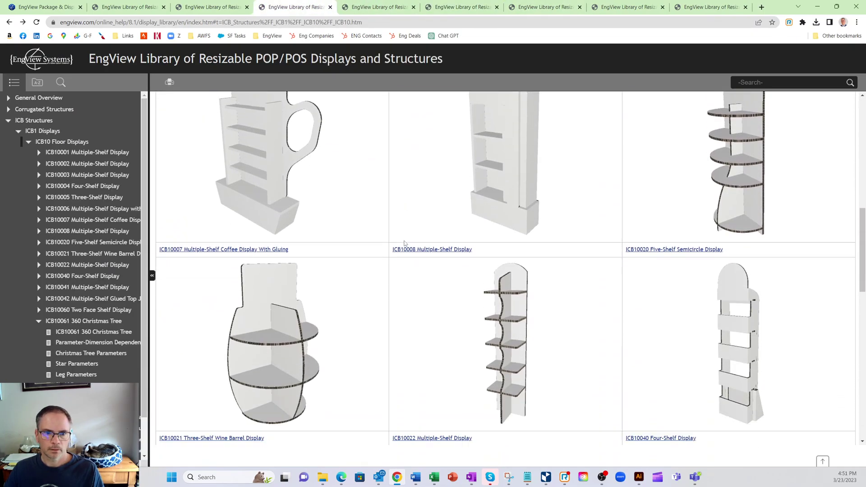
scroll(404, 242, "down", 2)
scroll(404, 243, "down", 2)
scroll(404, 245, "down", 3)
scroll(367, 234, "down", 1)
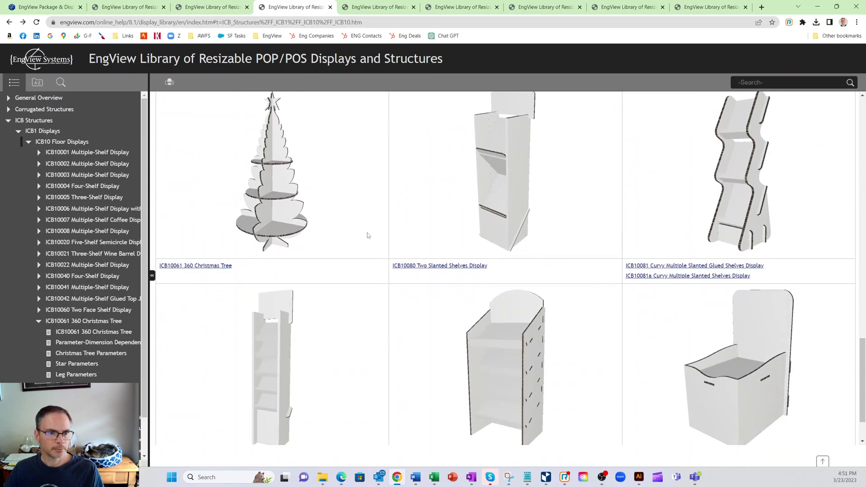
Open the ICB10061 360 Christmas Tree design in the designer and orbit its 3D model.
left_click(274, 225)
scroll(266, 378, "down", 2)
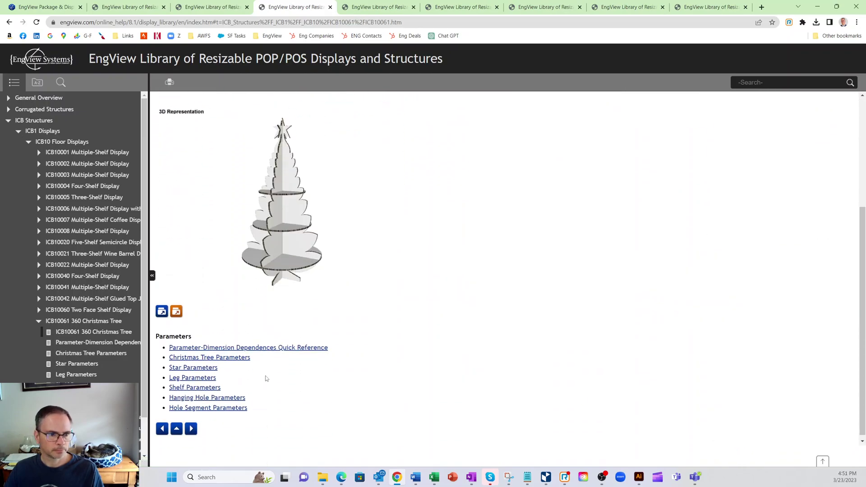
left_click(178, 312)
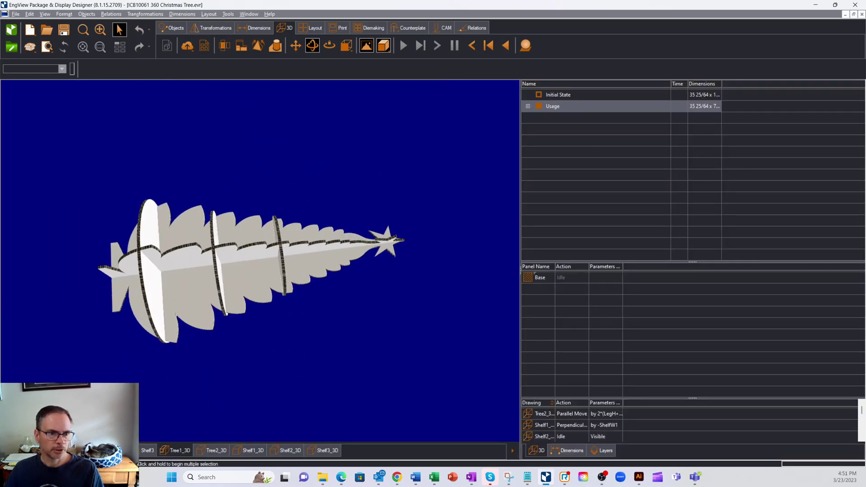
mouse_move(147, 140)
left_mouse_down()
mouse_move(323, 279)
mouse_move(380, 284)
left_mouse_up()
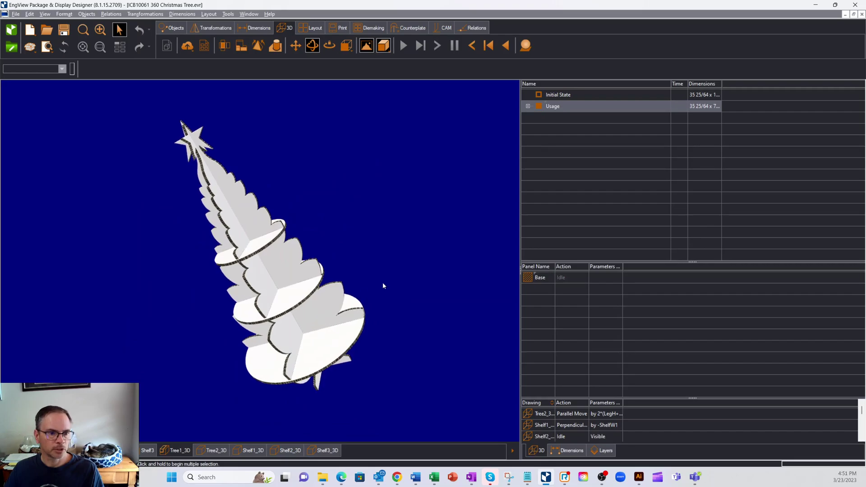
Set ShelfW1 to 36 in the Shelf2 drawing's parameters, then show the Tree1_3D model.
key("ctrl+Tab")
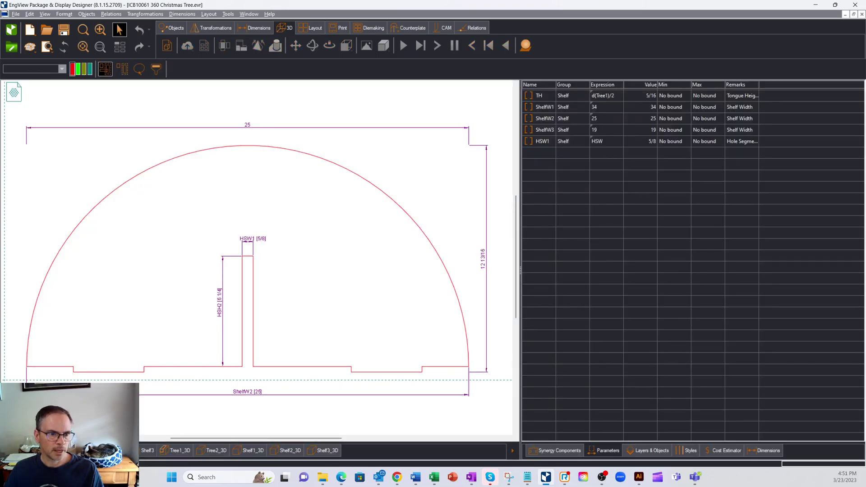
key("ctrl+Tab")
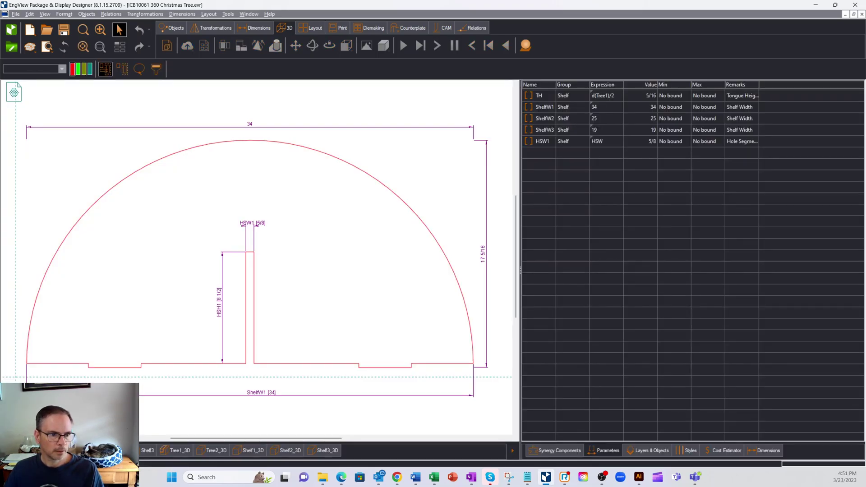
key("ctrl+Tab")
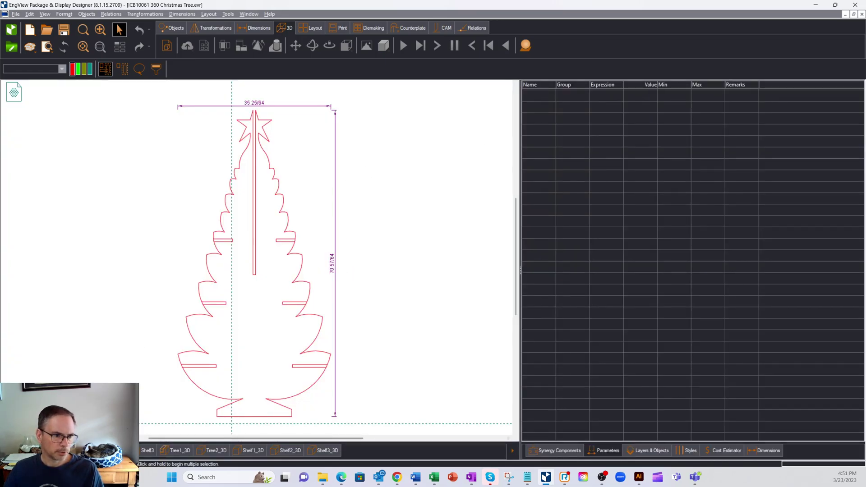
key("ctrl+Tab")
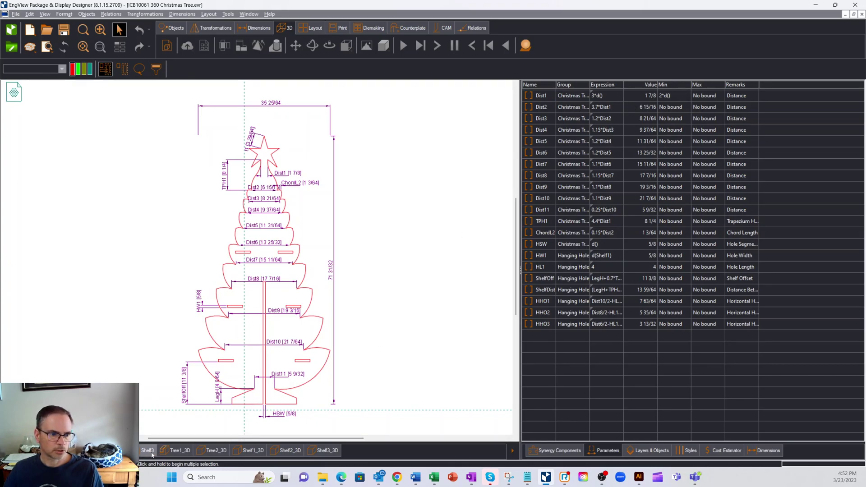
key("ctrl+Tab")
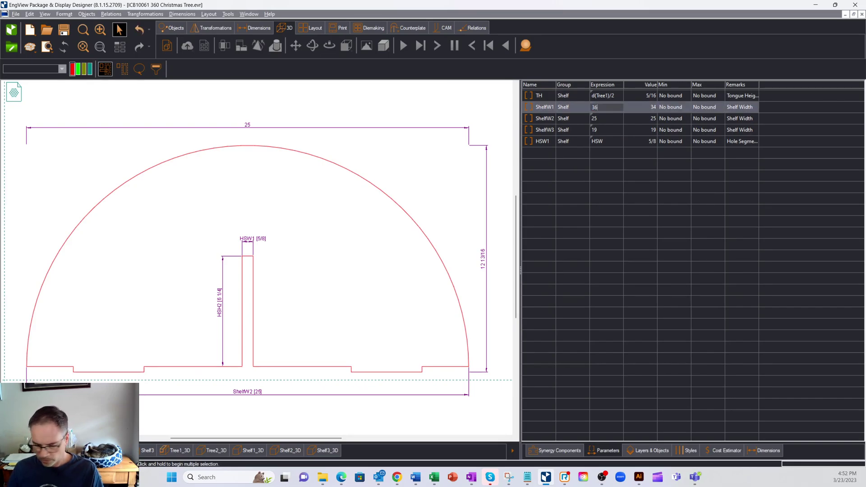
key("Return")
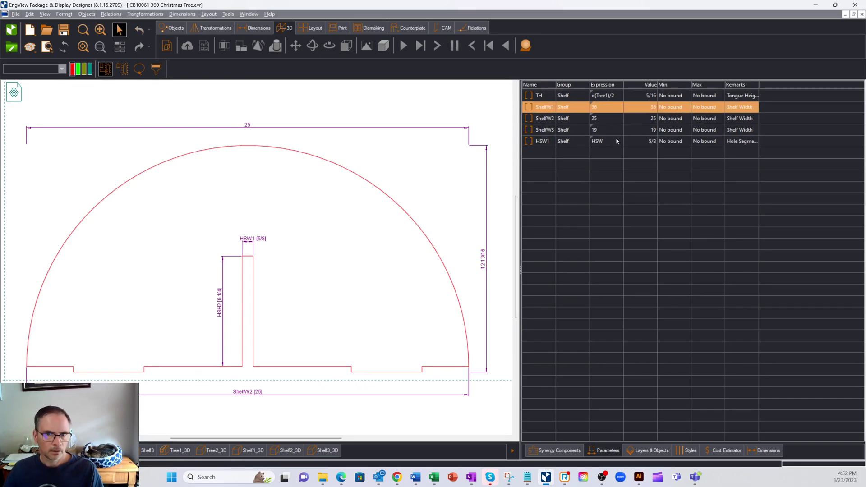
left_click(179, 451)
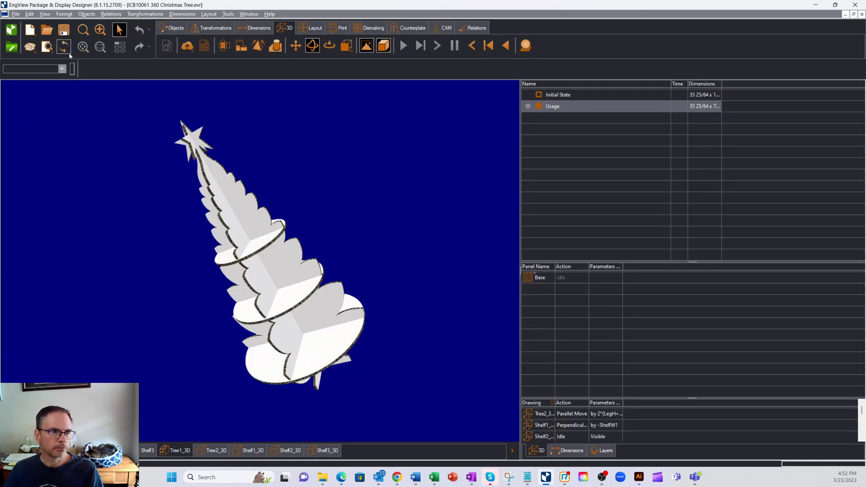
Orbit the wider-shelved Christmas tree model until it stands upright.
mouse_move(352, 338)
left_mouse_down()
mouse_move(365, 345)
mouse_move(173, 242)
mouse_move(451, 275)
mouse_move(178, 207)
mouse_move(378, 237)
mouse_move(336, 327)
mouse_move(415, 268)
mouse_move(438, 273)
left_mouse_up()
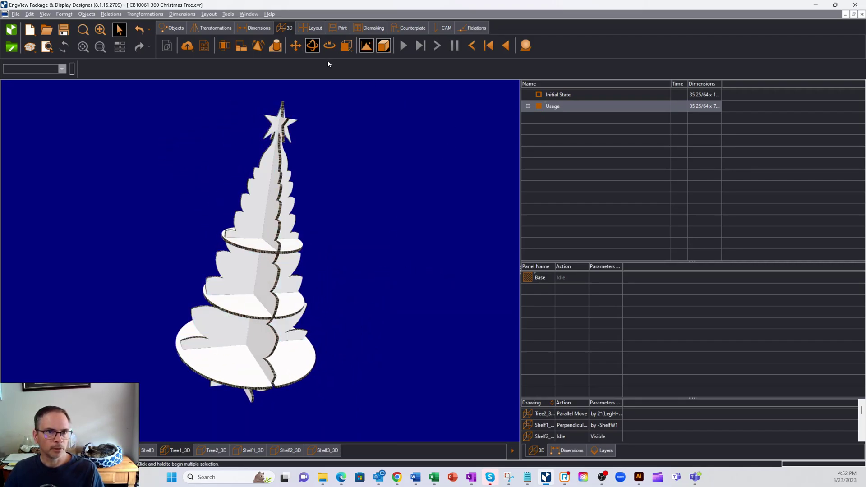
Switch through the Window menu to the EVF24001 Pyramid, then the crash-lock box design.
left_click(252, 14)
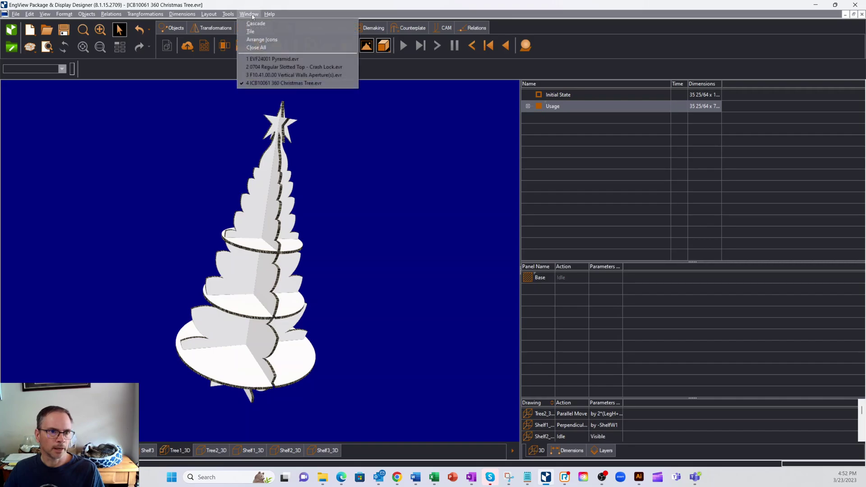
left_click(254, 57)
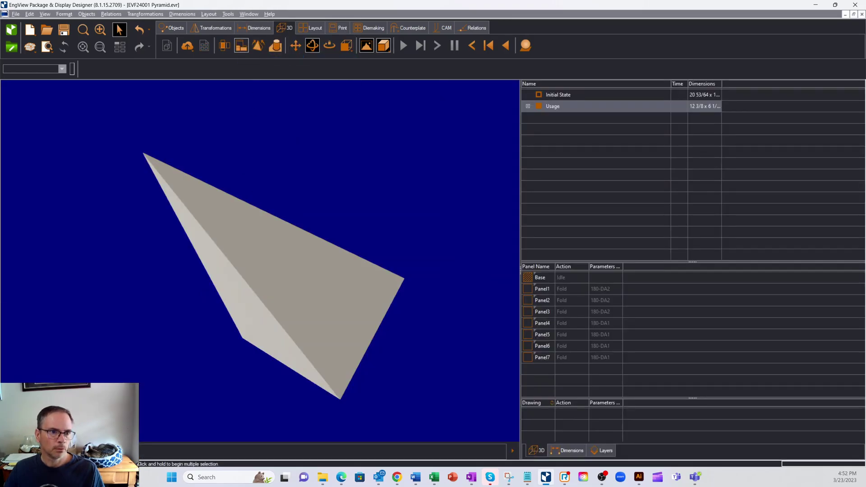
left_click(250, 14)
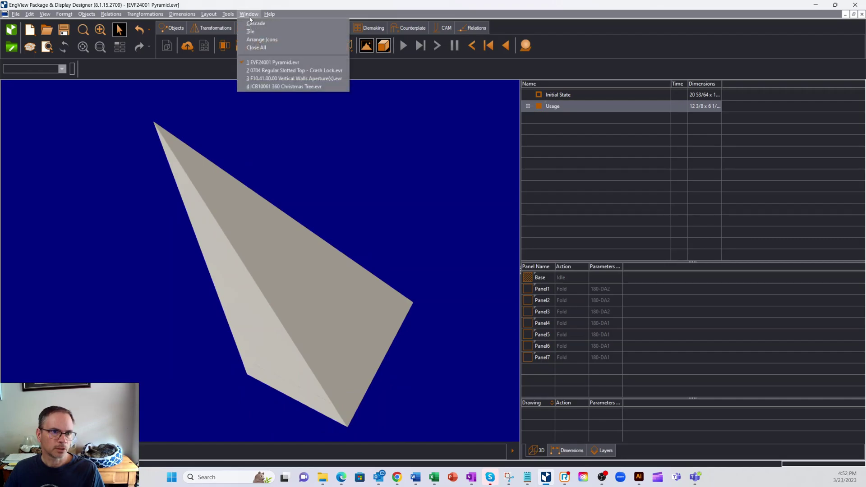
left_click(248, 70)
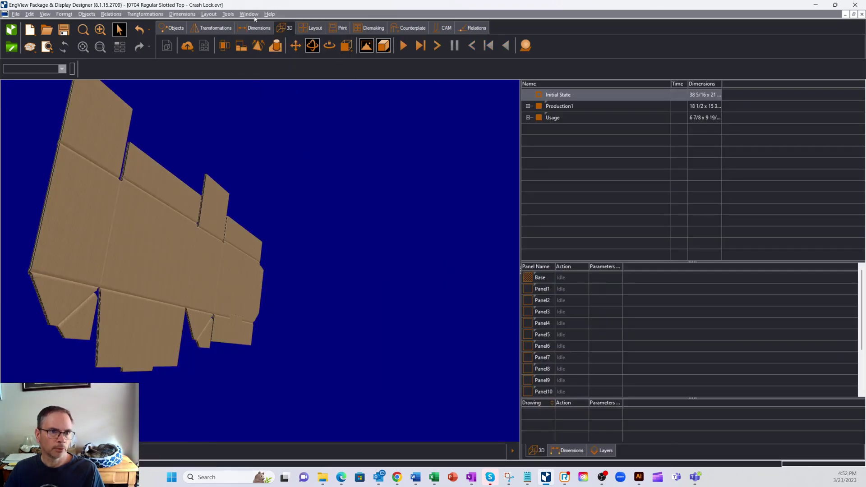
Bring the Vertical Walls Aperture(s) tray forward and orbit its 3D view.
left_click(248, 14)
left_click(270, 77)
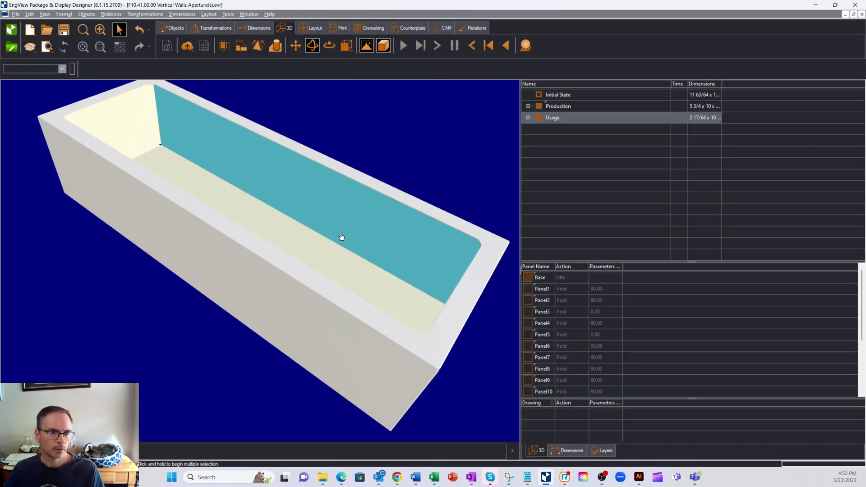
mouse_move(340, 237)
left_mouse_down()
mouse_move(424, 223)
mouse_move(318, 162)
mouse_move(315, 214)
mouse_move(366, 252)
mouse_move(435, 266)
mouse_move(512, 187)
mouse_move(481, 200)
left_mouse_up()
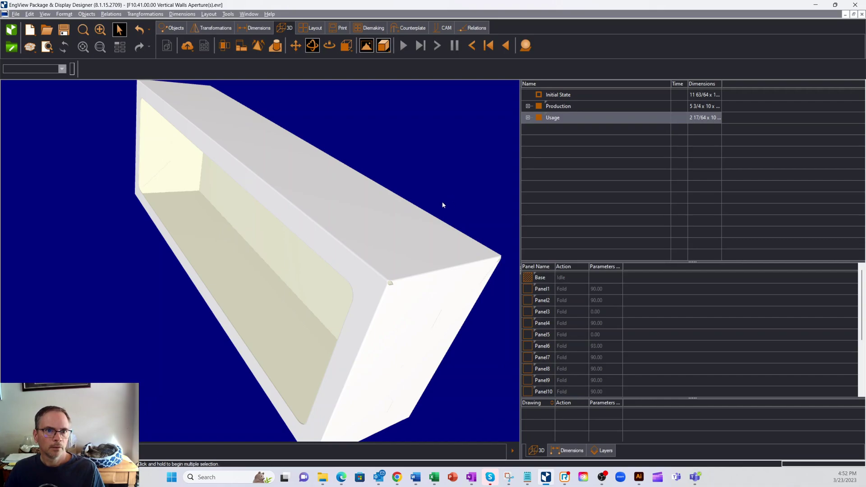